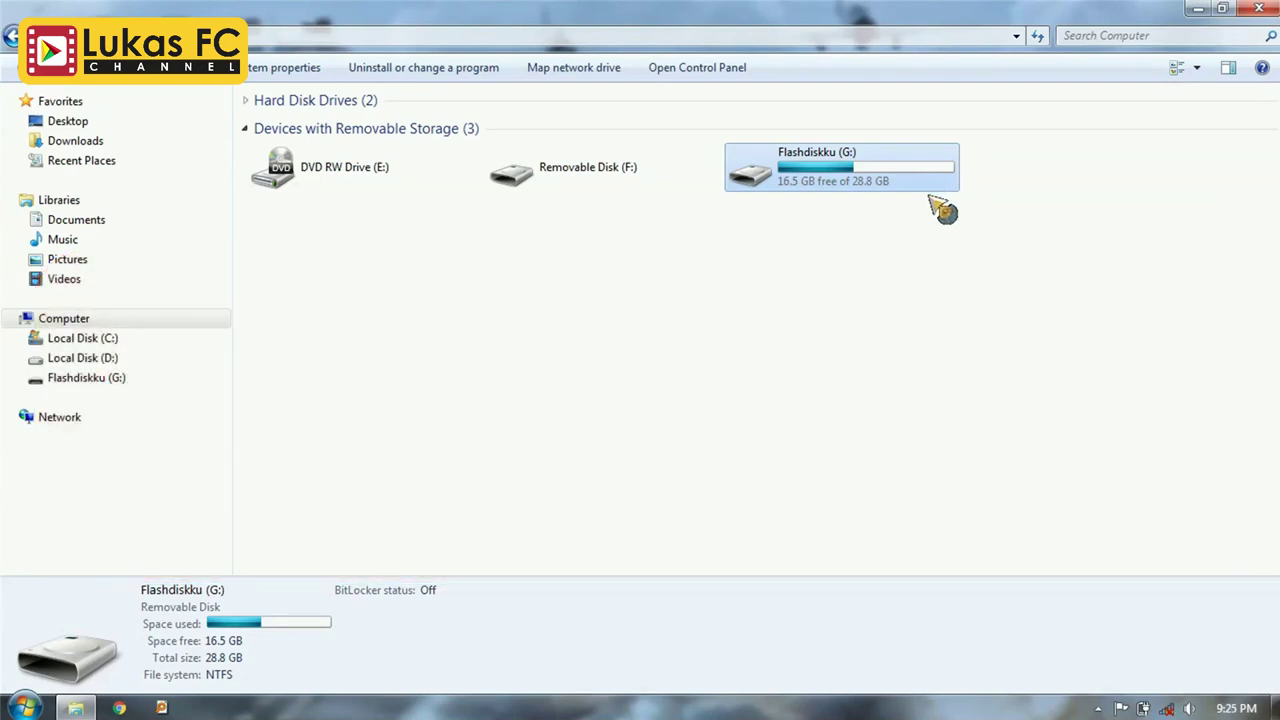
Browse to D:\Master\Bootable\OS and select the Windows 7, 8.1 and 10 ISO files to review them.
{"action": "left_click", "coordinate": [137, 356]}
{"action": "left_click", "coordinate": [309, 137]}
{"action": "double_click", "coordinate": [309, 137]}
{"action": "double_click", "coordinate": [310, 180]}
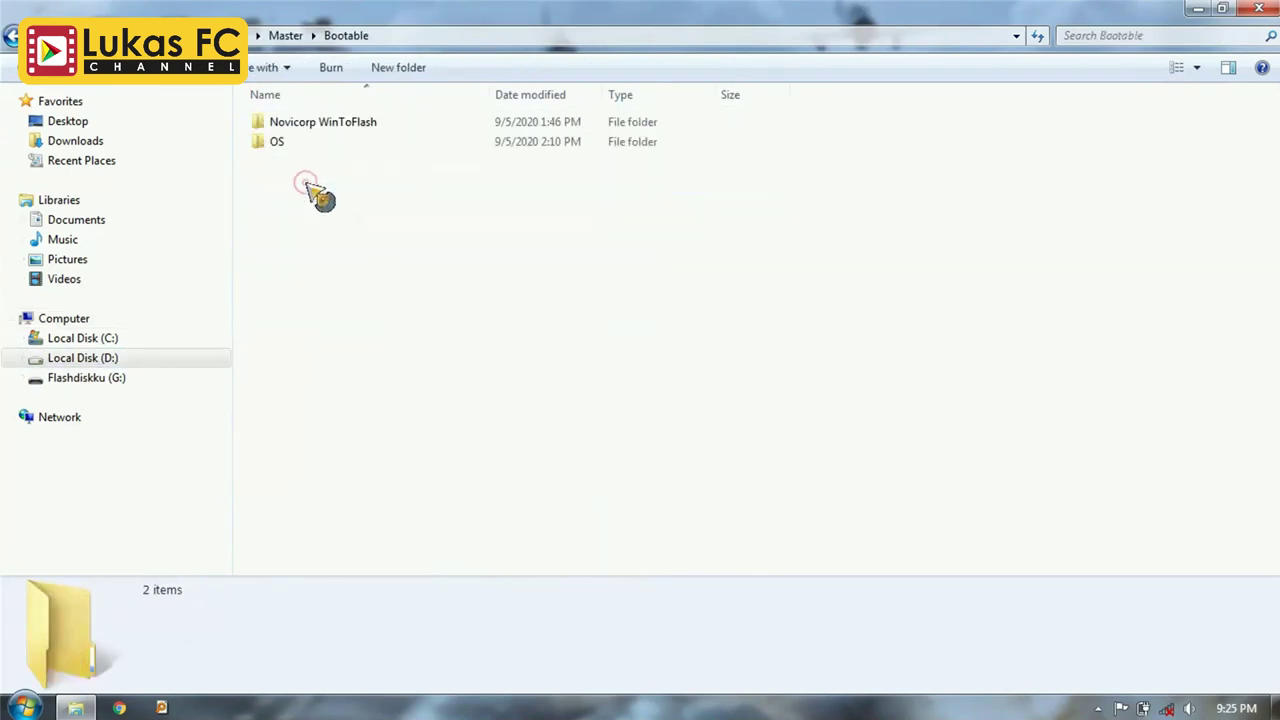
{"action": "double_click", "coordinate": [315, 145]}
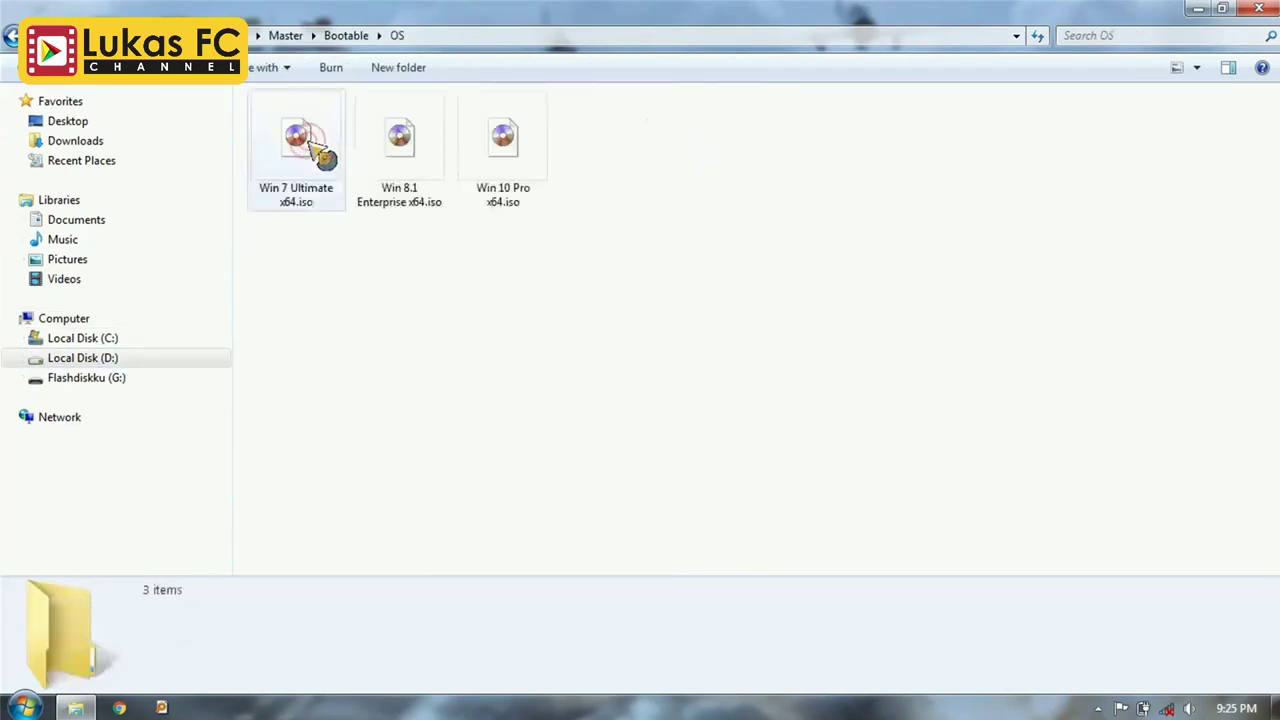
{"action": "left_click_drag", "start_coordinate": [604, 230], "coordinate": [290, 132]}
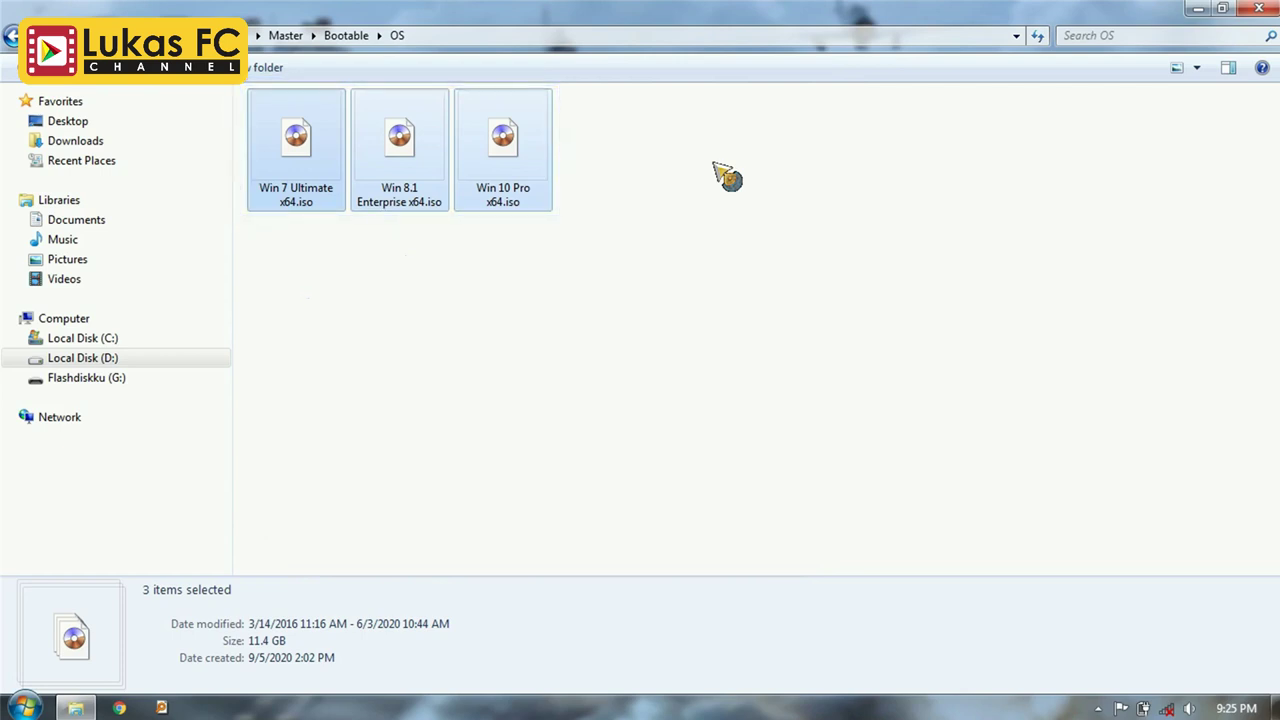
Launch WinToFlash.exe from the Novicorp WinToFlash folder in Bootable and start the Multiboot USB Drive Creation Menu.
{"action": "left_click", "coordinate": [343, 38]}
{"action": "double_click", "coordinate": [340, 122]}
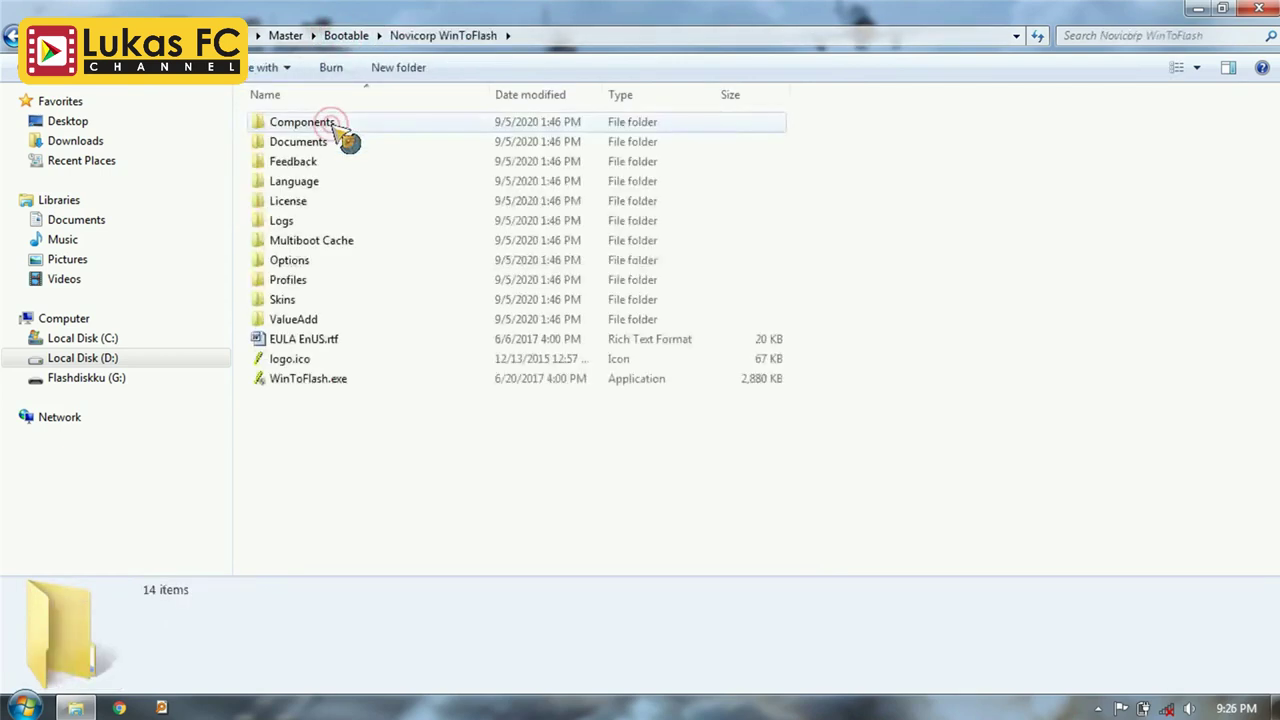
{"action": "left_click", "coordinate": [458, 380]}
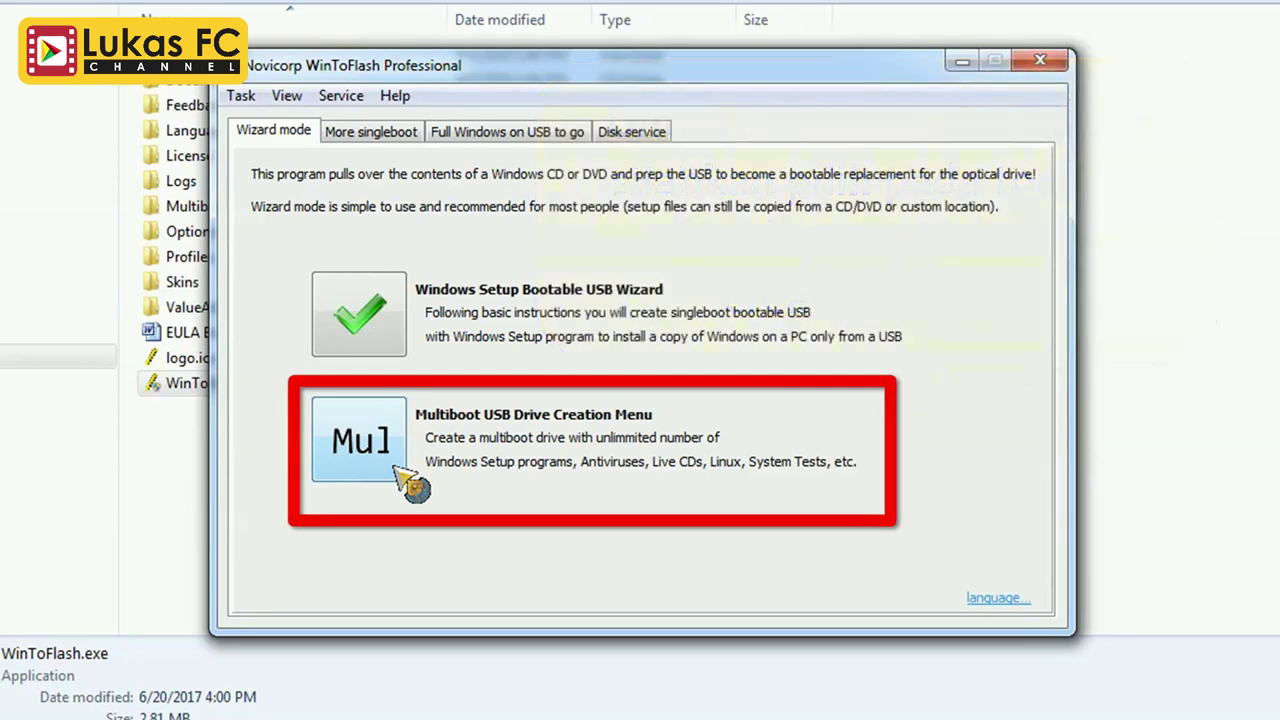
{"action": "left_click", "coordinate": [396, 466]}
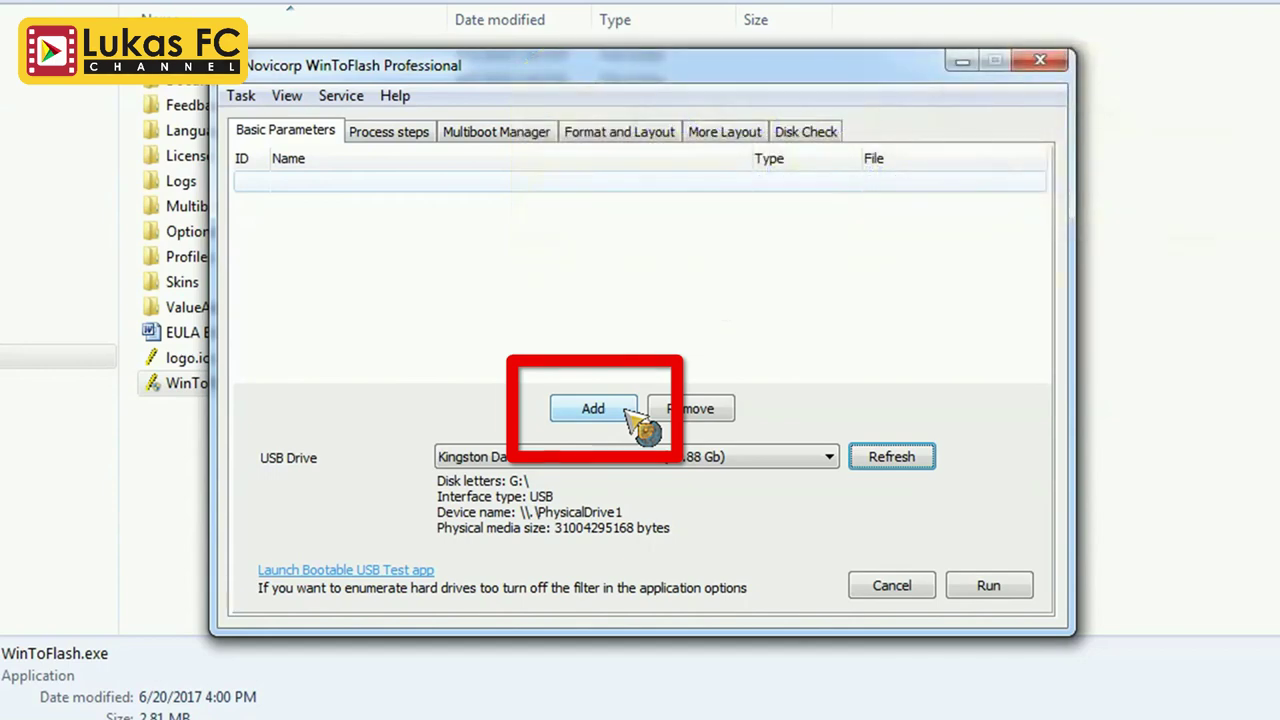
Add a Windows 7 (any edition) item to the multiboot list using the image Win 7 Ultimate x64.iso.
{"action": "left_click", "coordinate": [593, 409]}
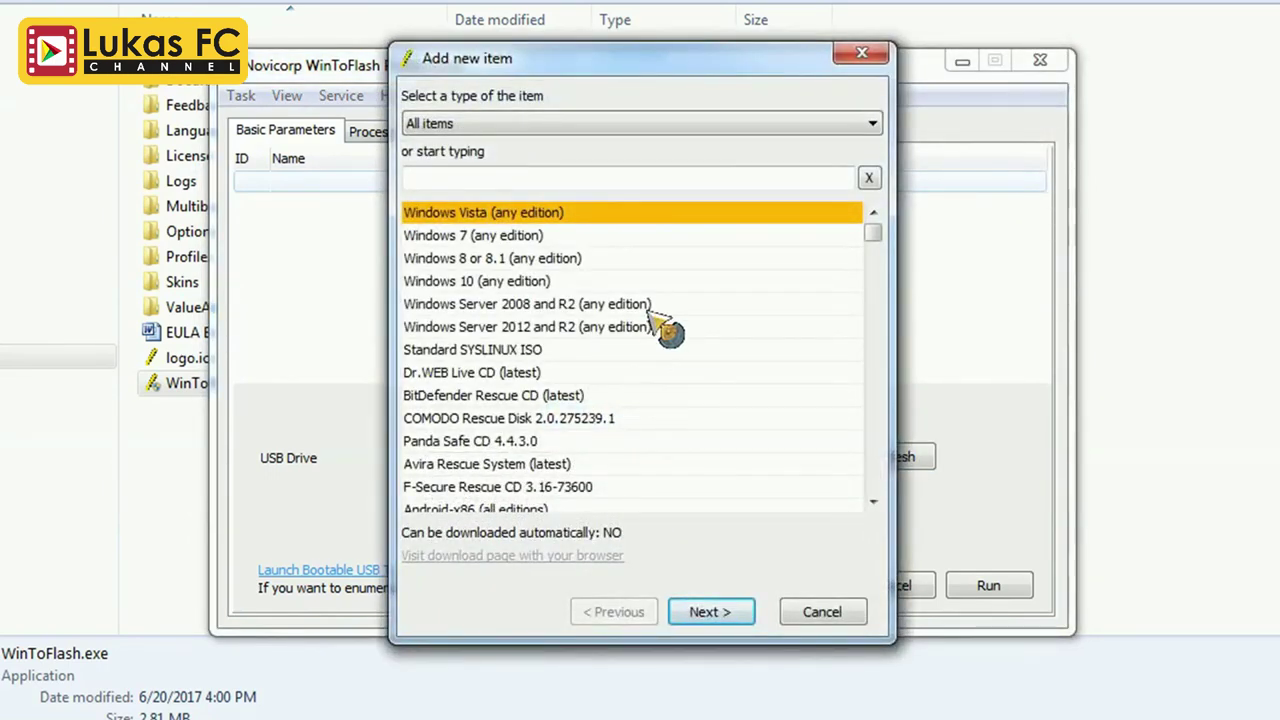
{"action": "left_click", "coordinate": [622, 239]}
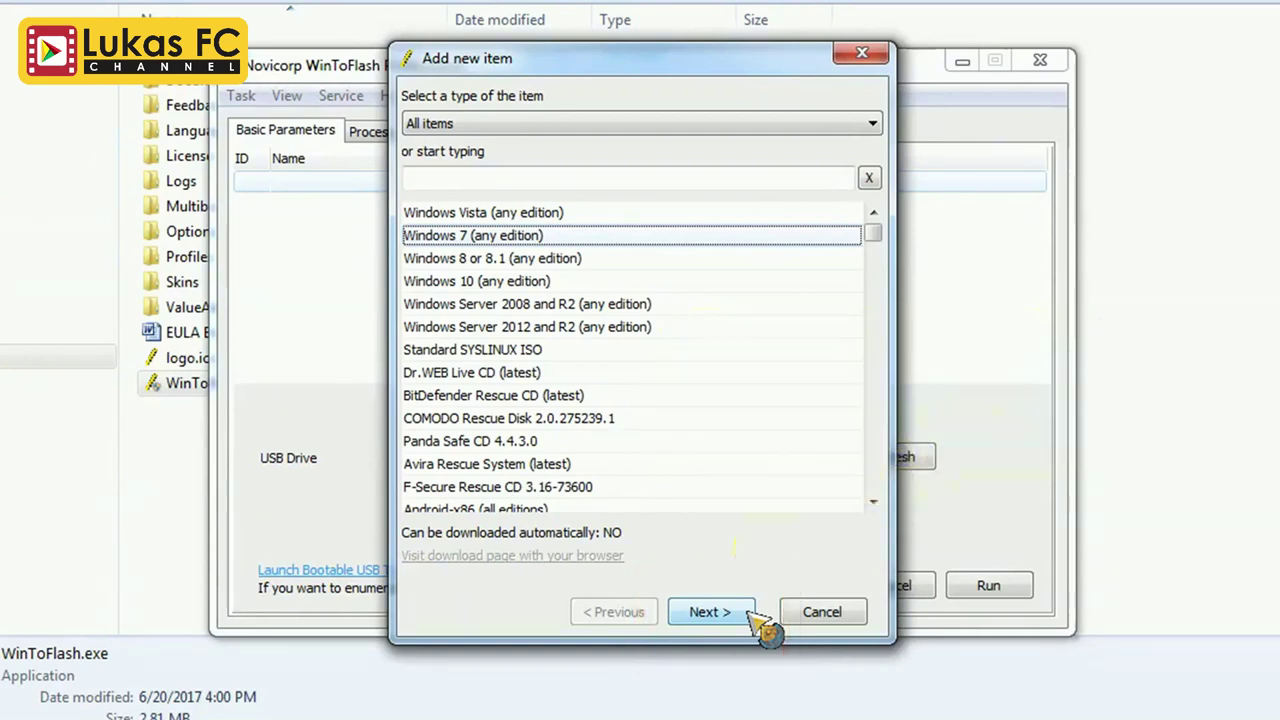
{"action": "left_click", "coordinate": [712, 612]}
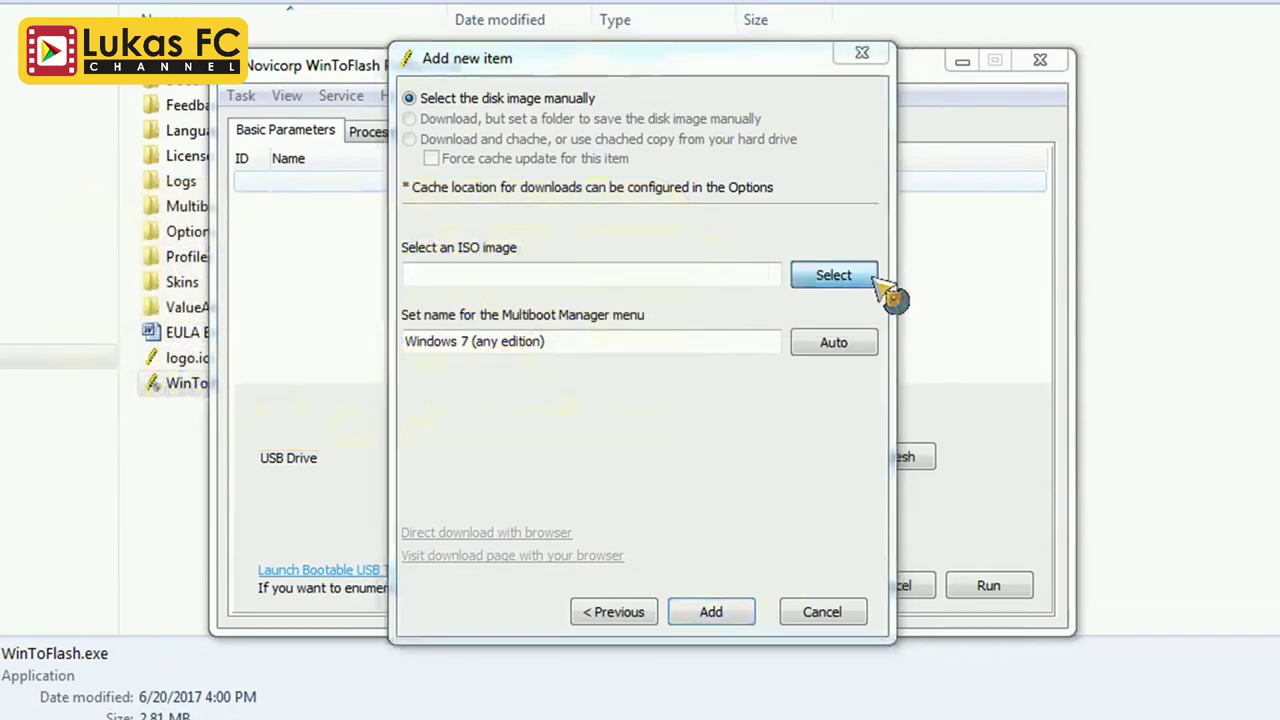
{"action": "left_click", "coordinate": [876, 280]}
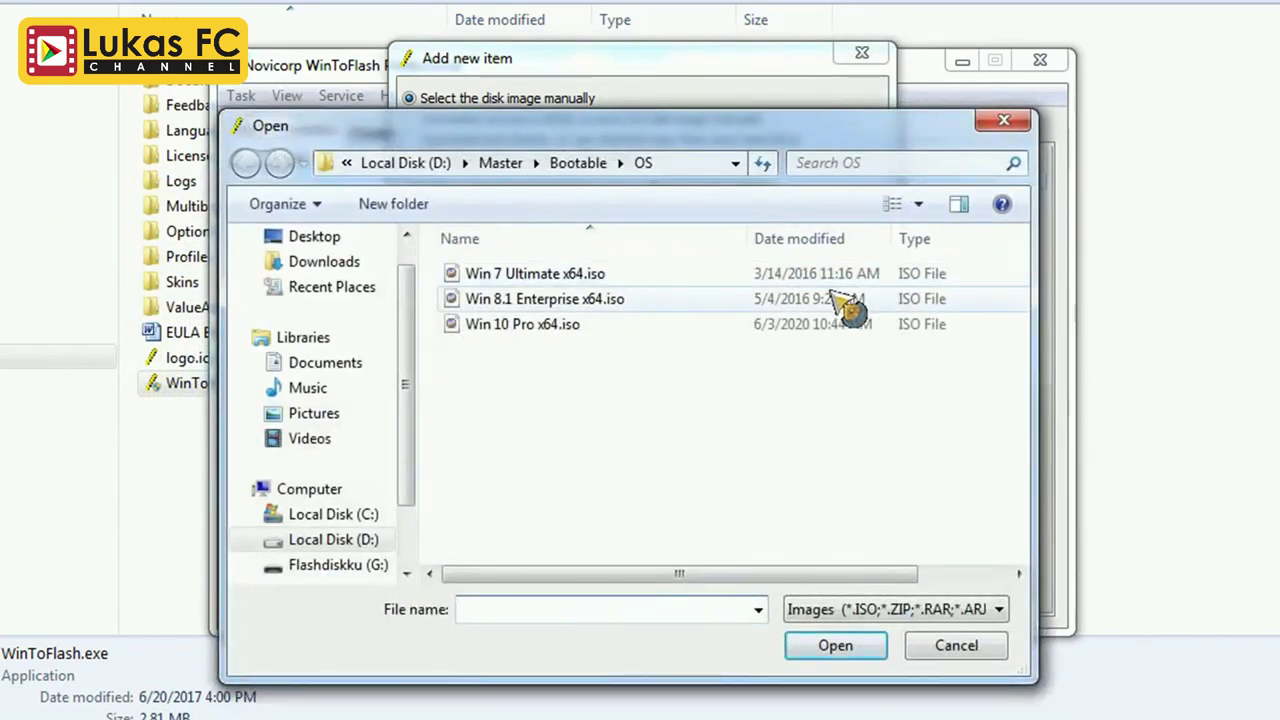
{"action": "left_click", "coordinate": [626, 277]}
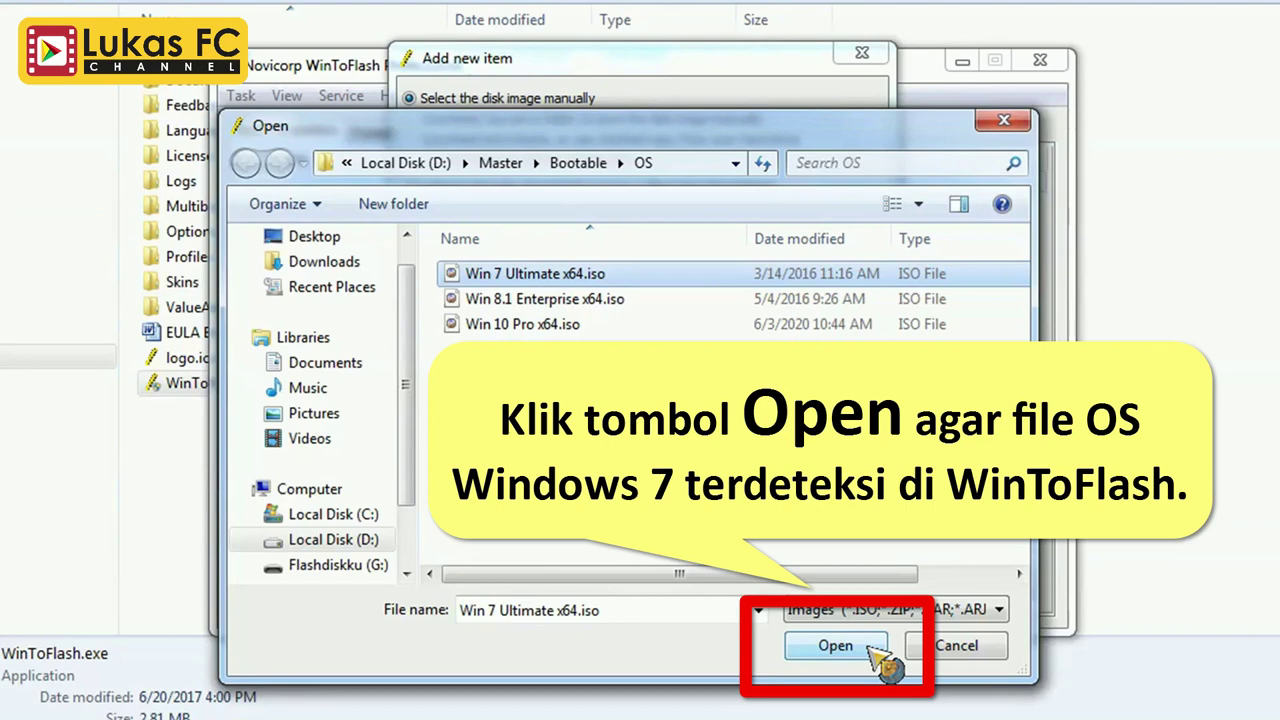
{"action": "left_click", "coordinate": [835, 645]}
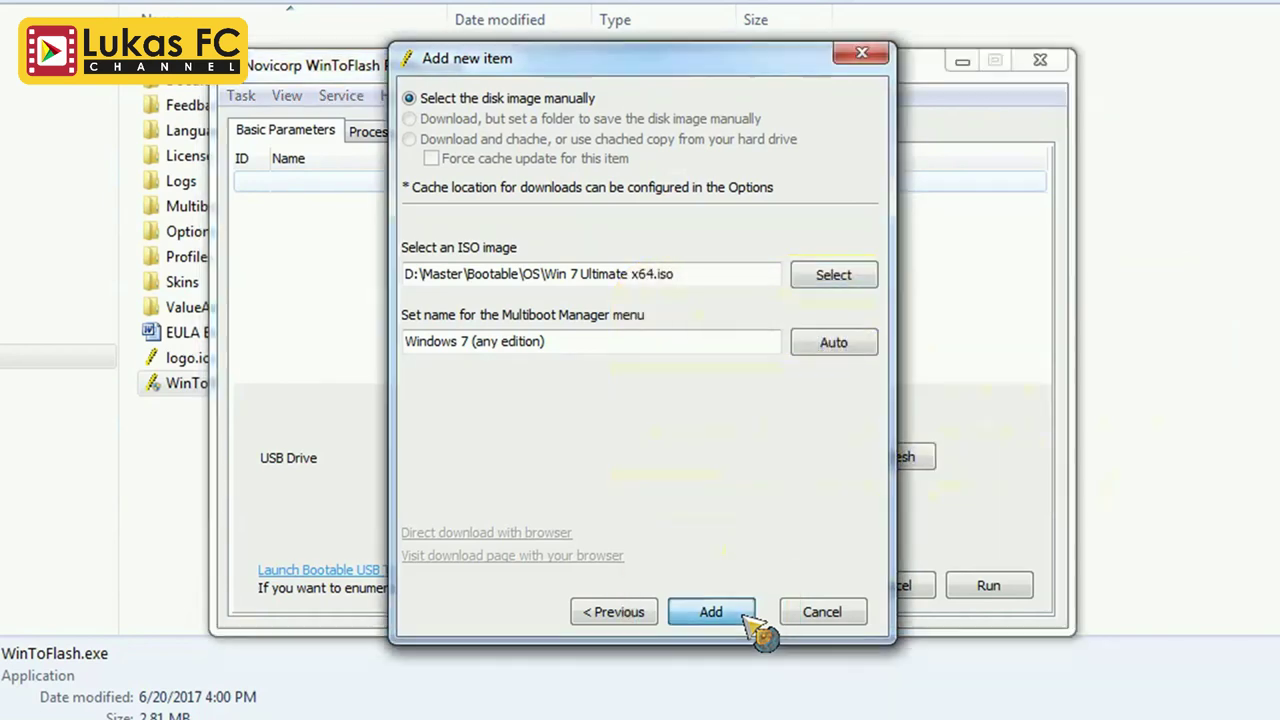
{"action": "left_click", "coordinate": [711, 612]}
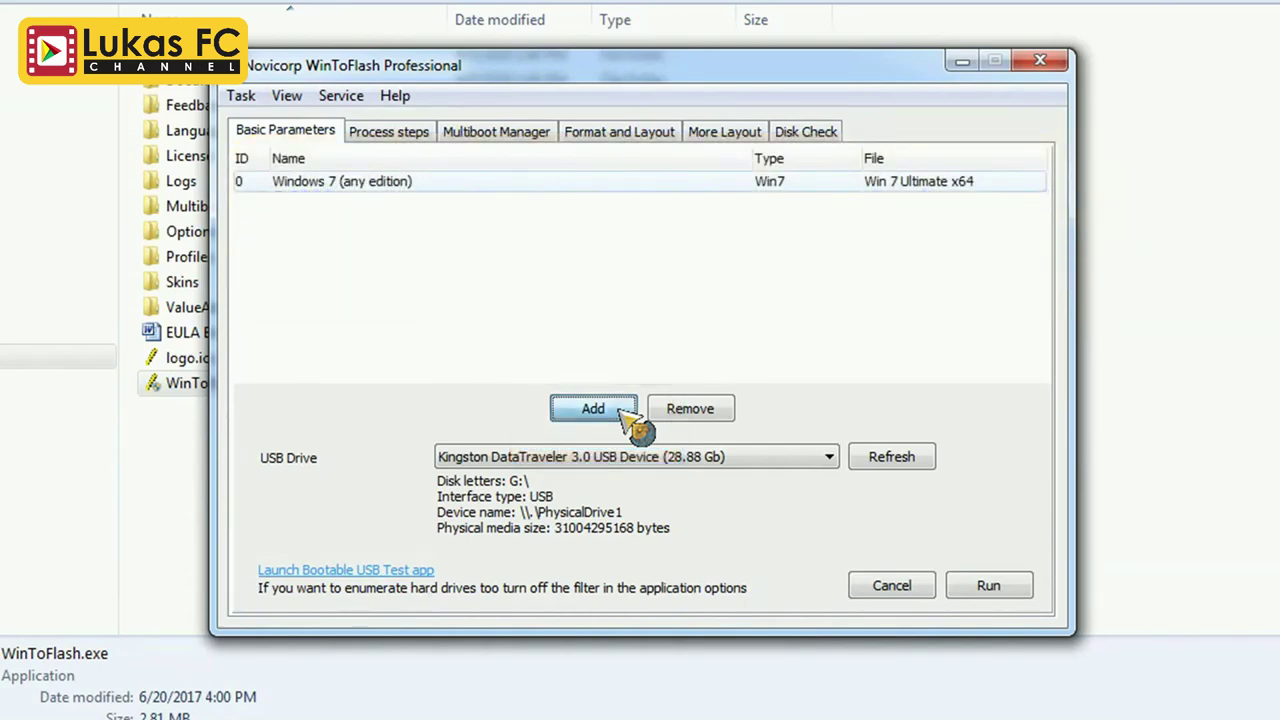
Add a Windows 8 or 8.1 (any edition) item to the multiboot list using Win 8.1 Enterprise x64.iso.
{"action": "left_click", "coordinate": [622, 410]}
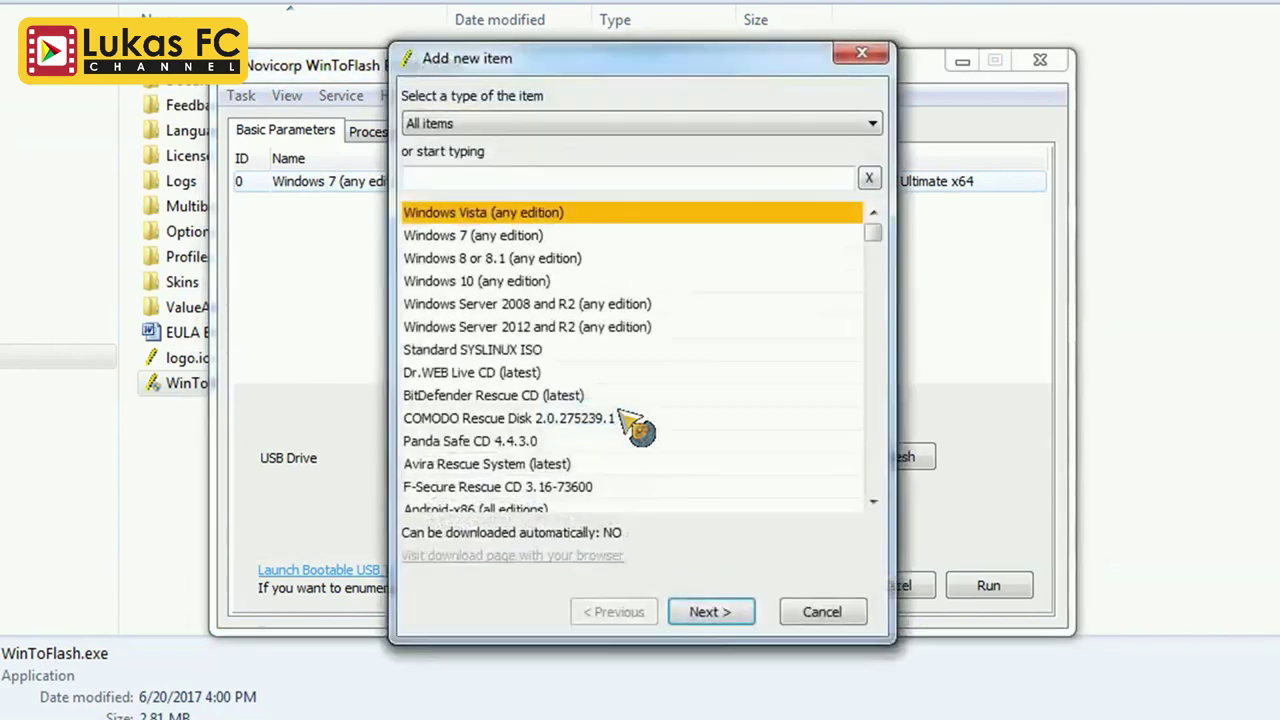
{"action": "left_click", "coordinate": [650, 262]}
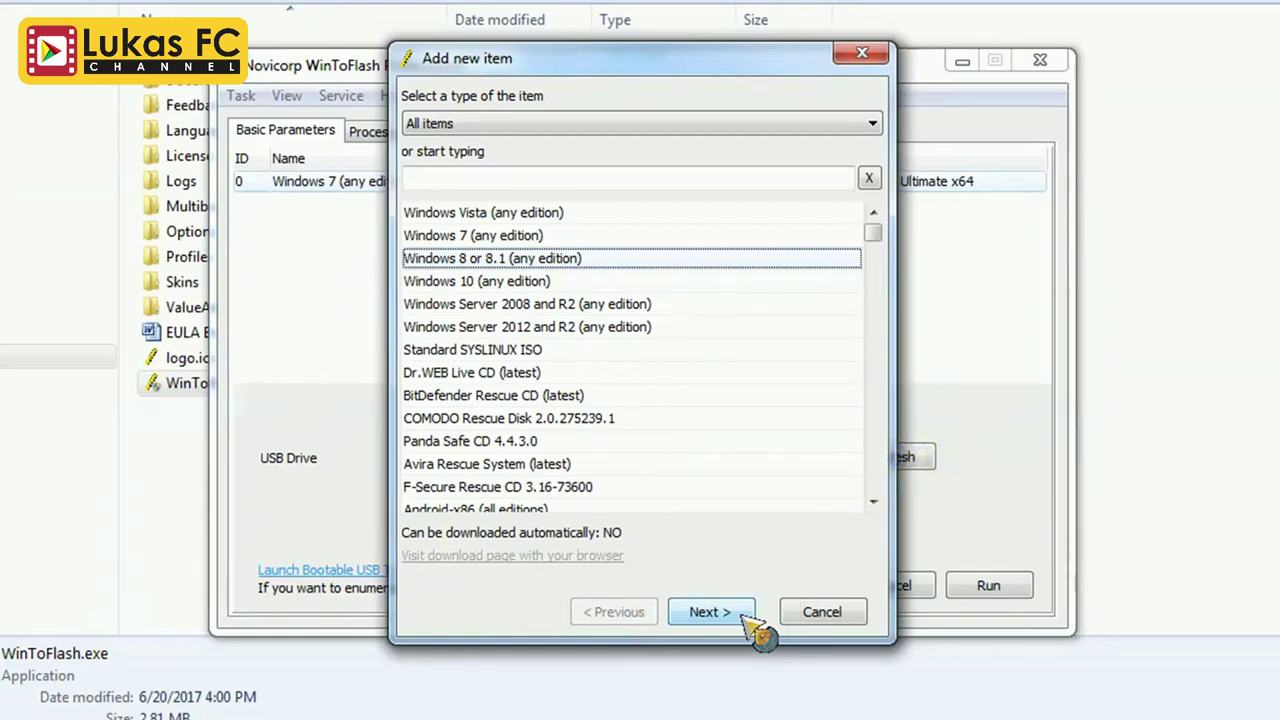
{"action": "left_click", "coordinate": [745, 615]}
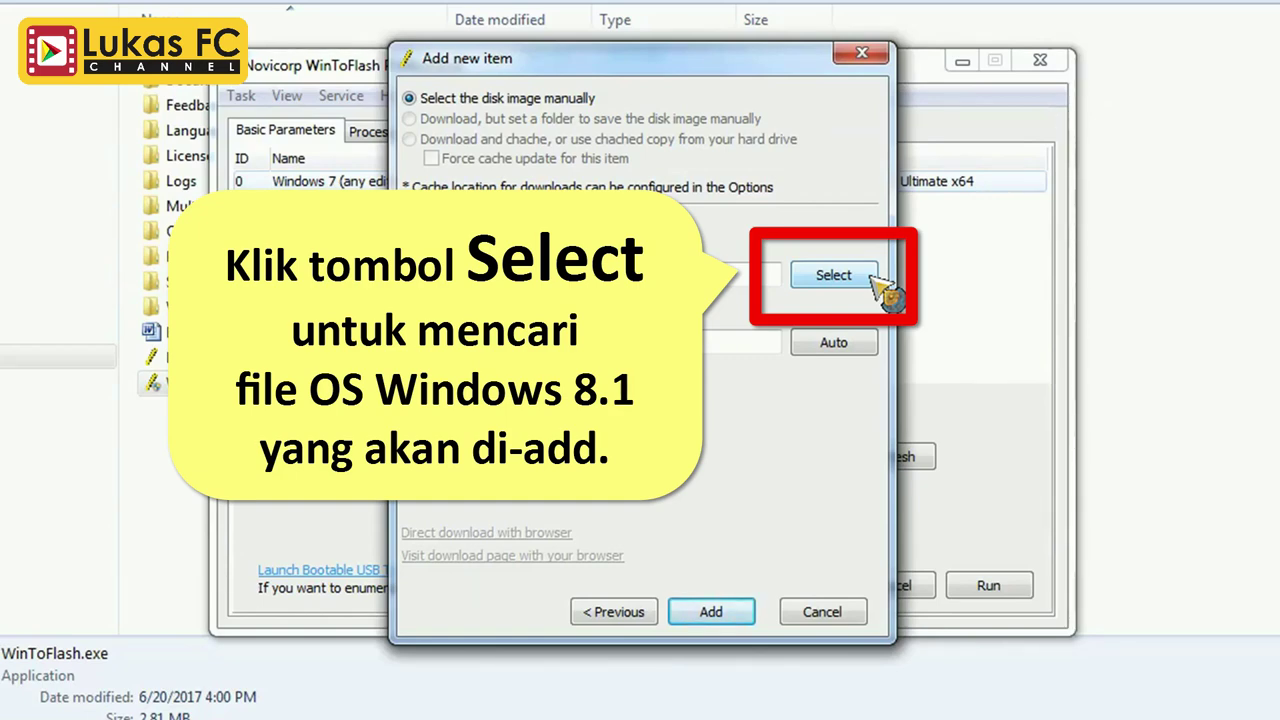
{"action": "left_click", "coordinate": [834, 275]}
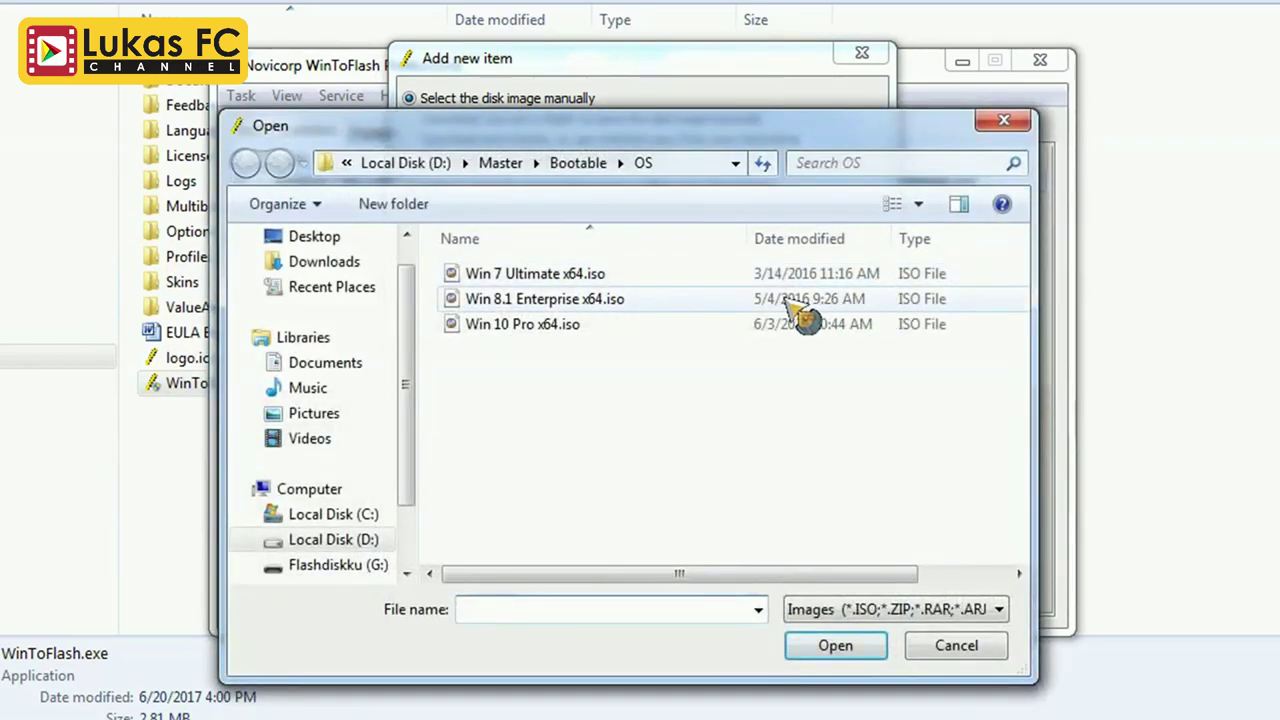
{"action": "left_click", "coordinate": [720, 300]}
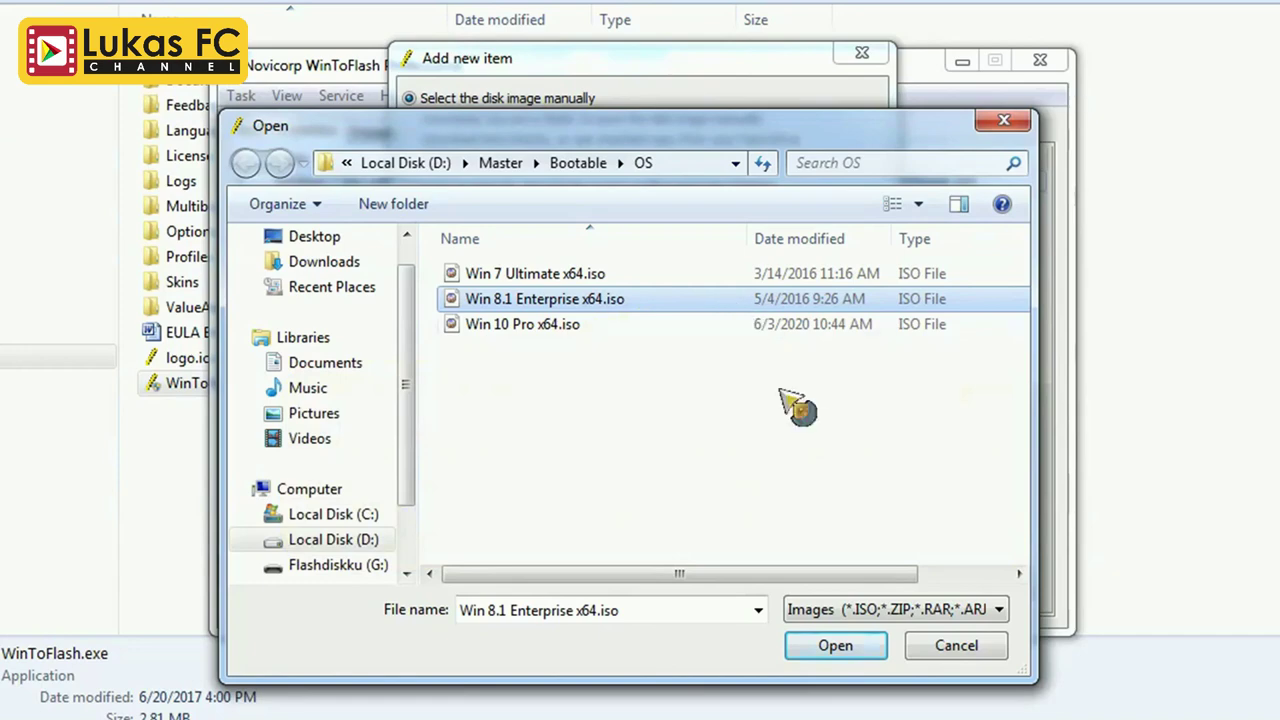
{"action": "left_click", "coordinate": [879, 647]}
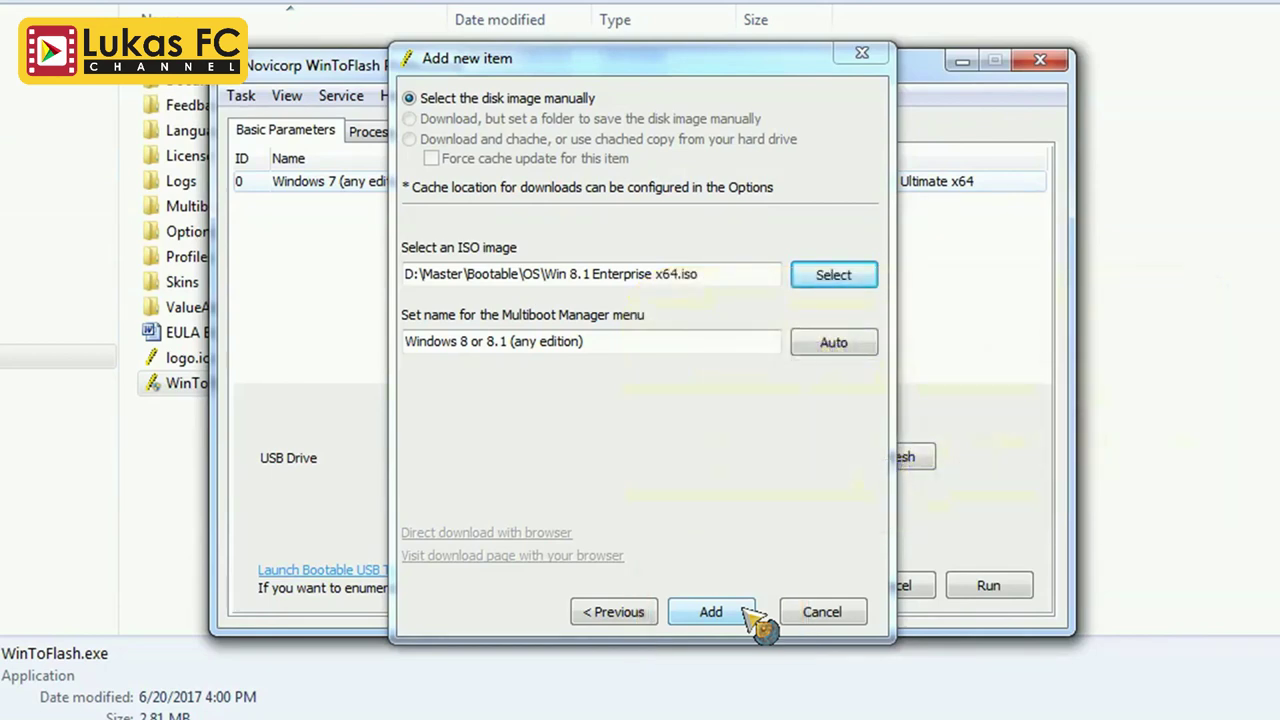
{"action": "left_click", "coordinate": [744, 606]}
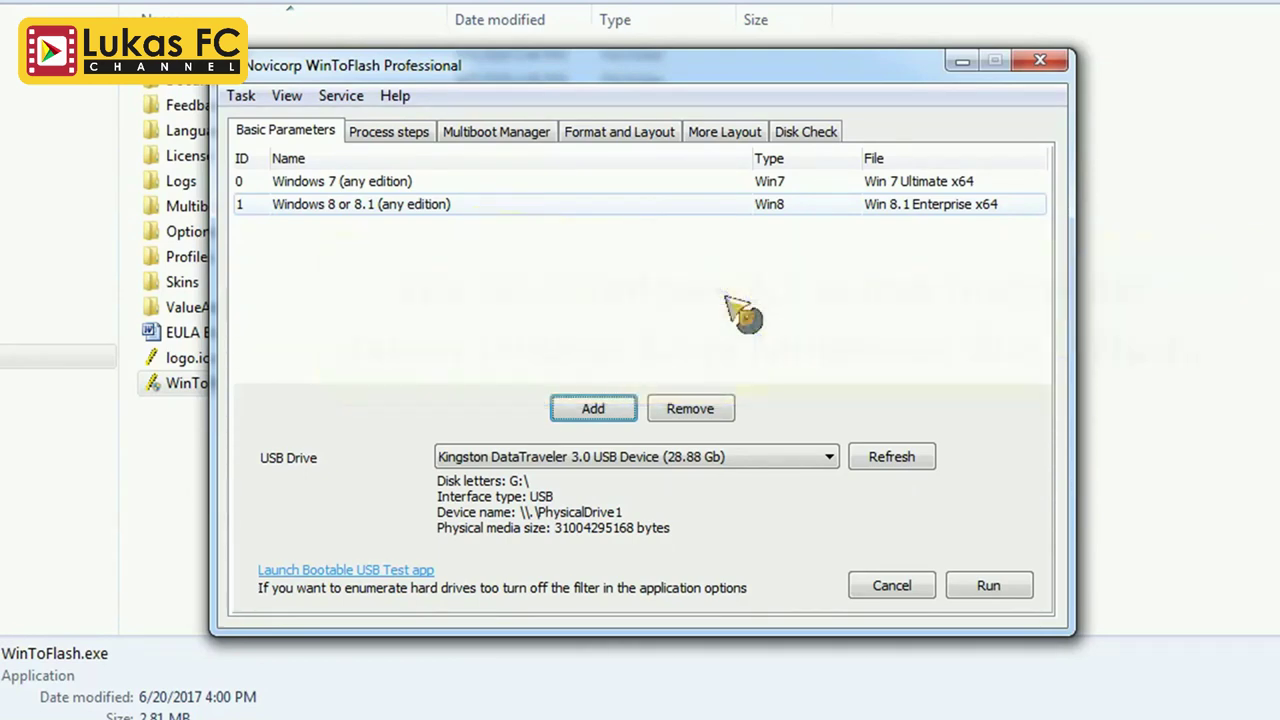
Add a Windows 10 (any edition) item to the multiboot list using the image Win 10 Pro x64.iso.
{"action": "left_click", "coordinate": [626, 407]}
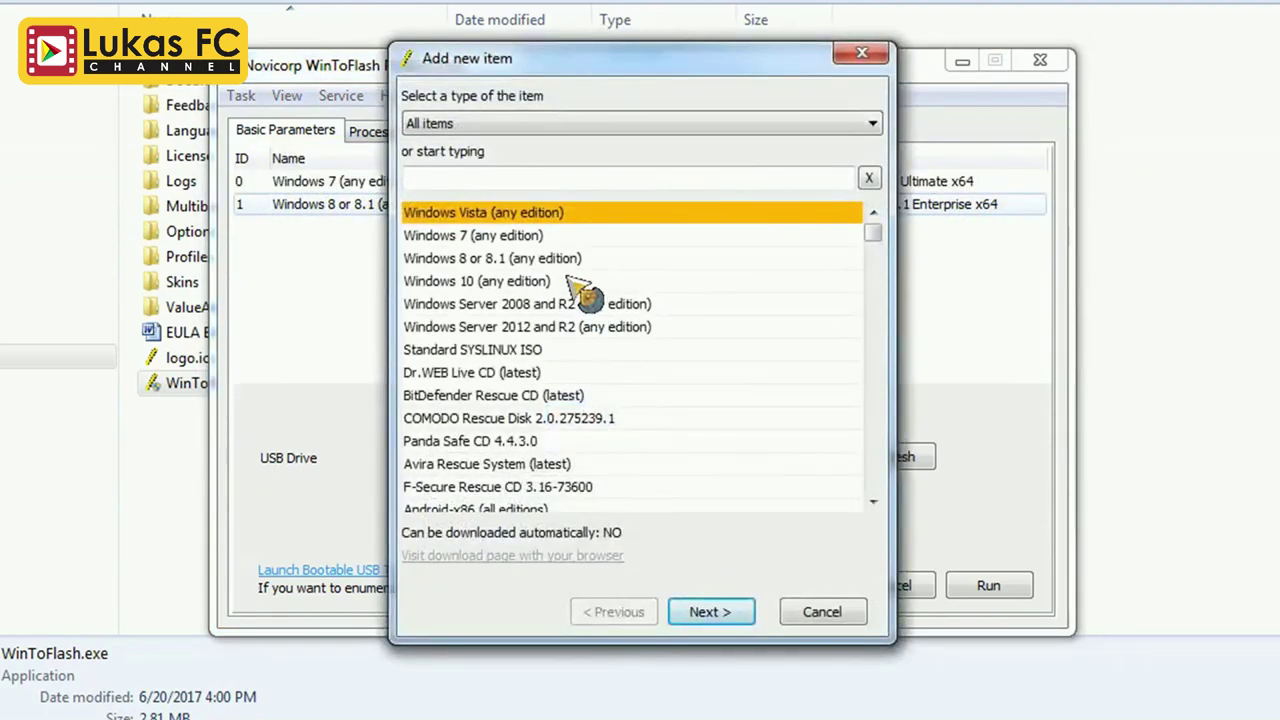
{"action": "left_click", "coordinate": [569, 281]}
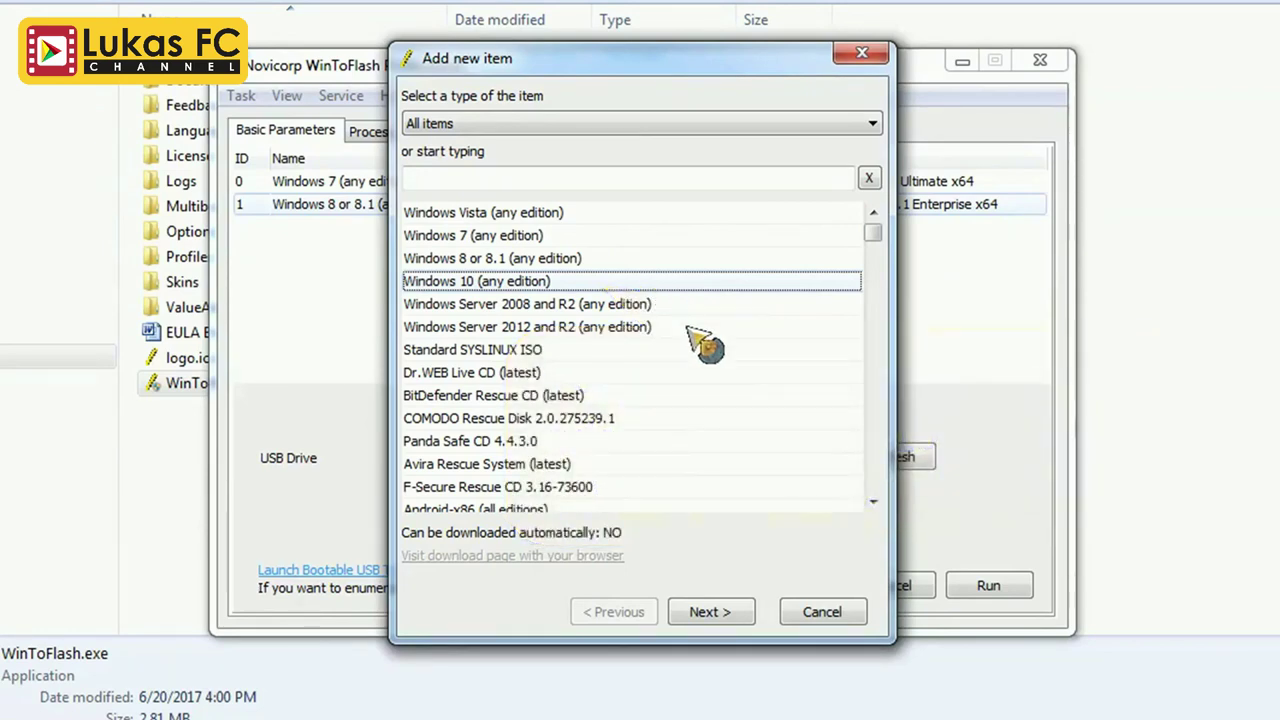
{"action": "left_click", "coordinate": [748, 614]}
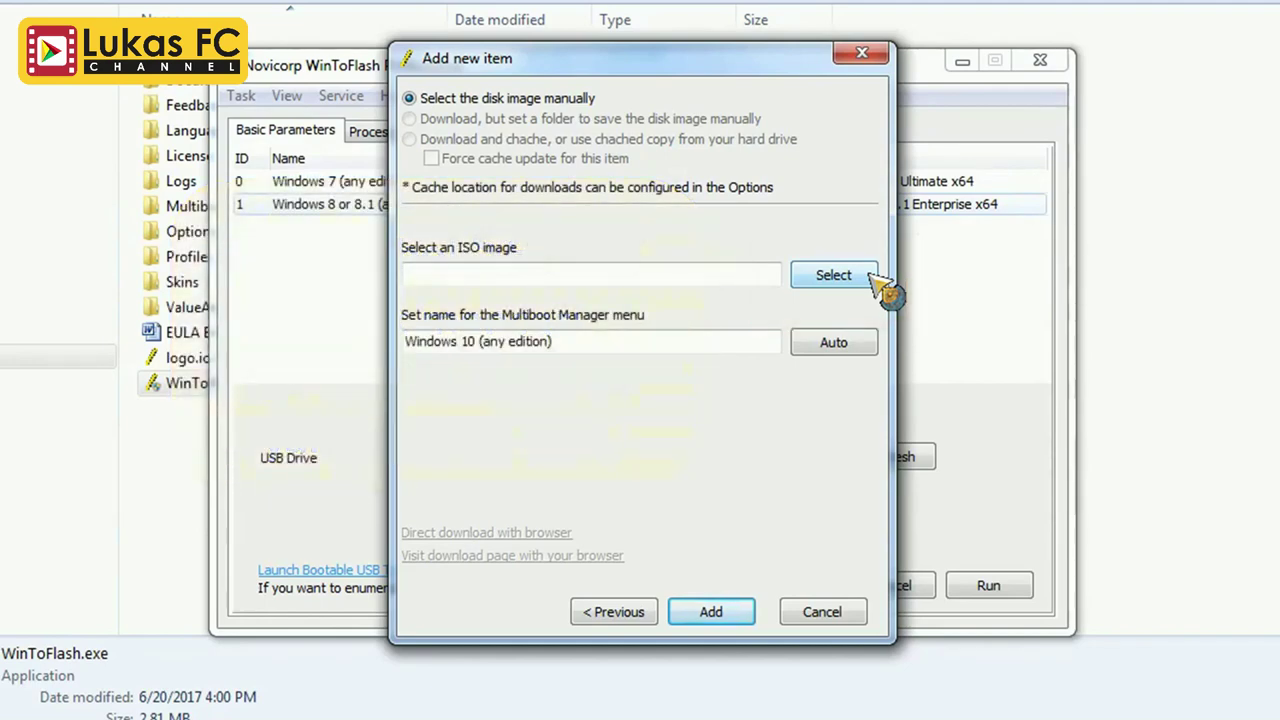
{"action": "left_click", "coordinate": [870, 276]}
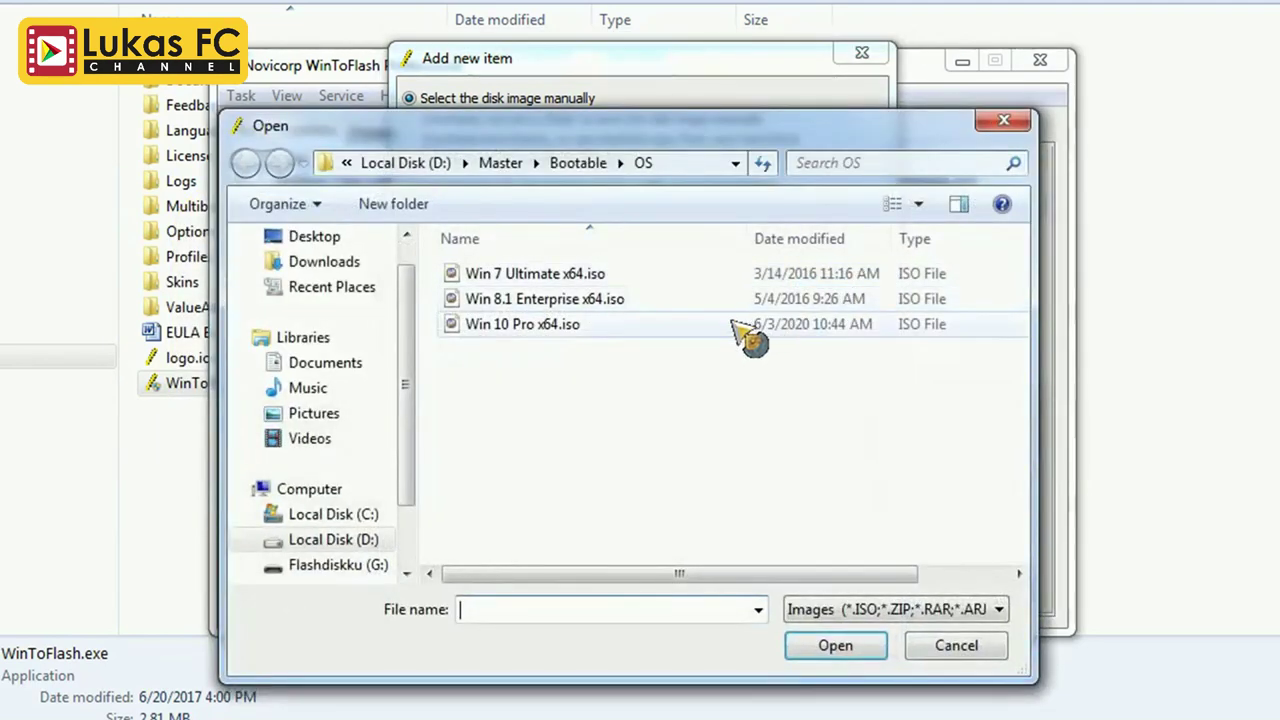
{"action": "left_click", "coordinate": [688, 327]}
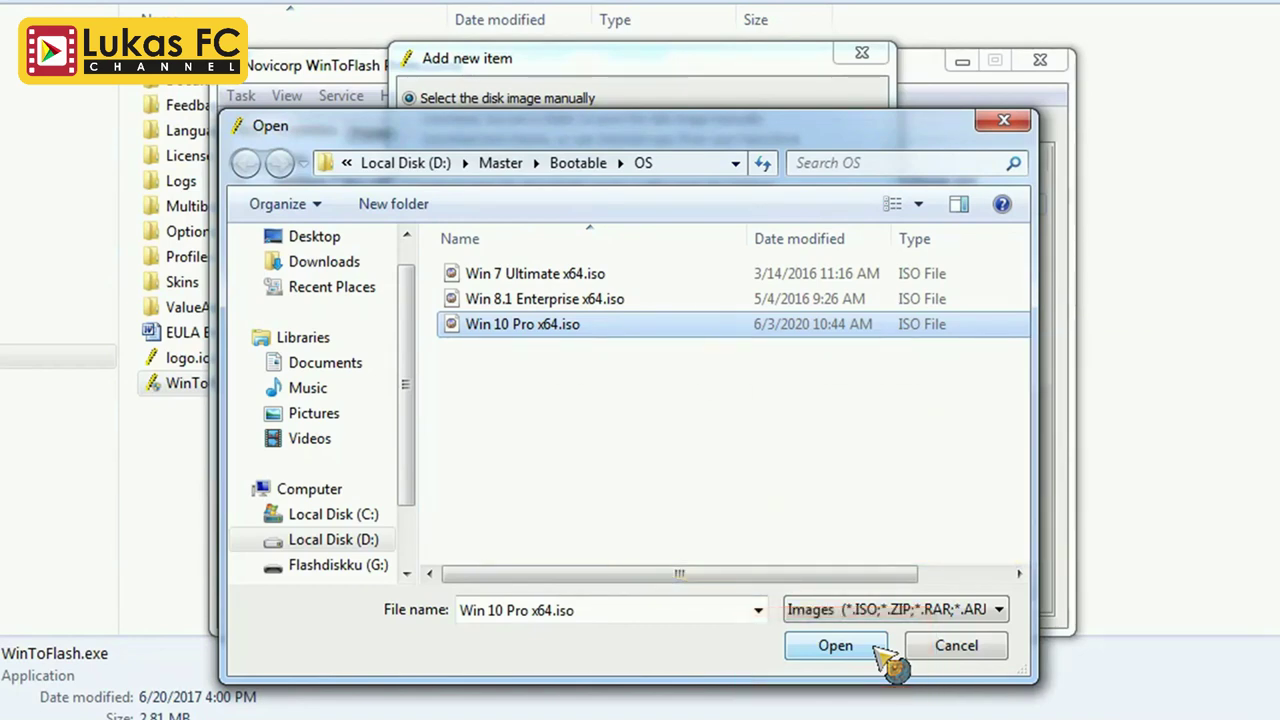
{"action": "left_click", "coordinate": [872, 648]}
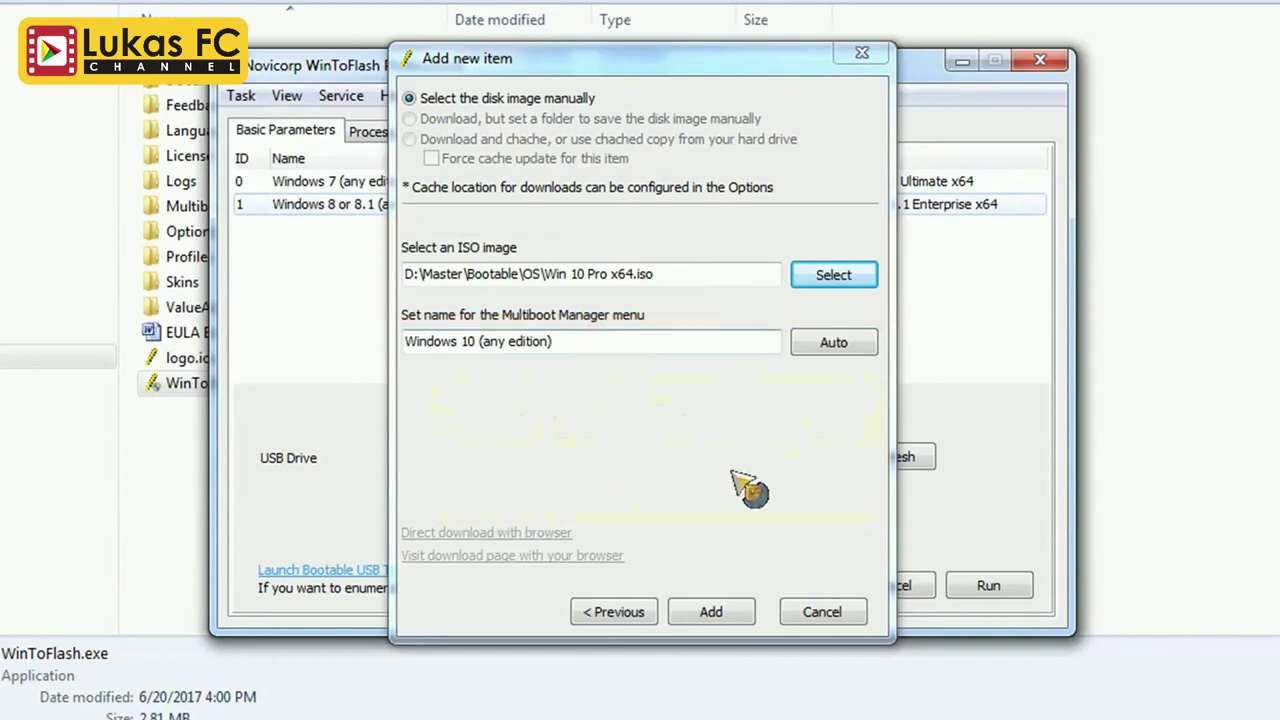
{"action": "left_click", "coordinate": [745, 614]}
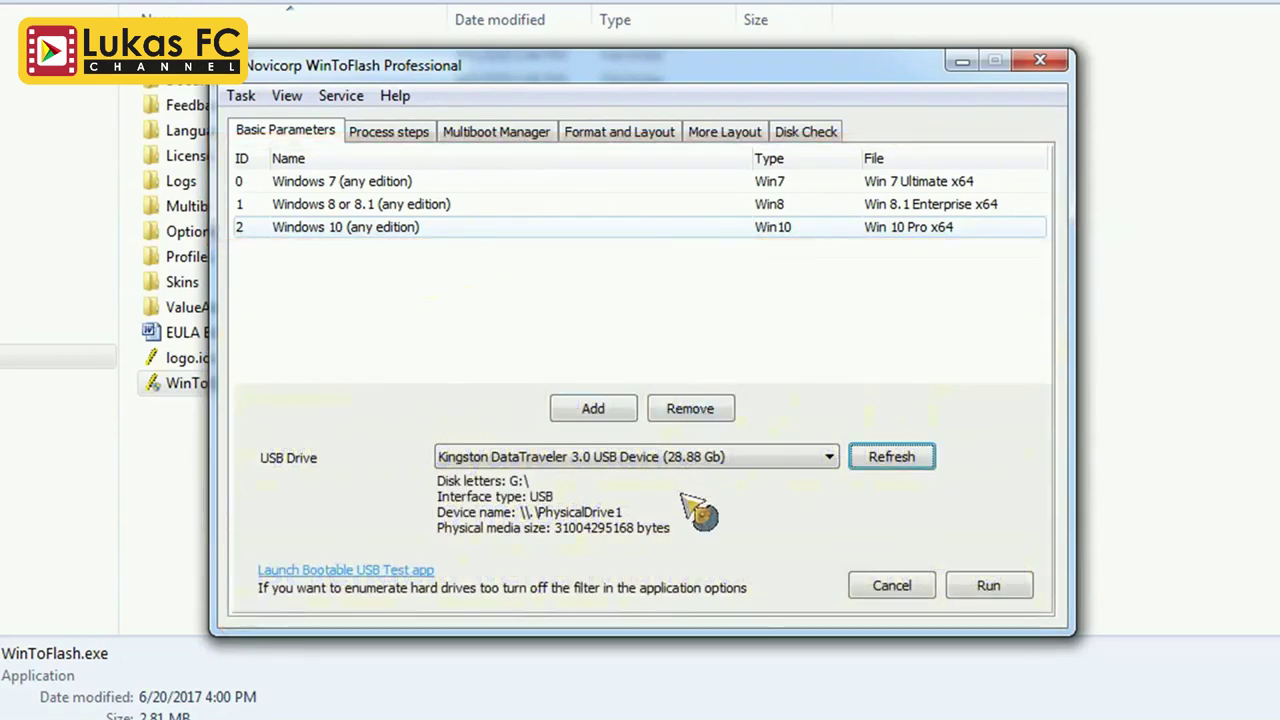
Check the disk letter and interface type of the selected USB drive.
{"action": "left_click_drag", "start_coordinate": [440, 486], "coordinate": [533, 491]}
{"action": "left_click_drag", "start_coordinate": [541, 491], "coordinate": [561, 497]}
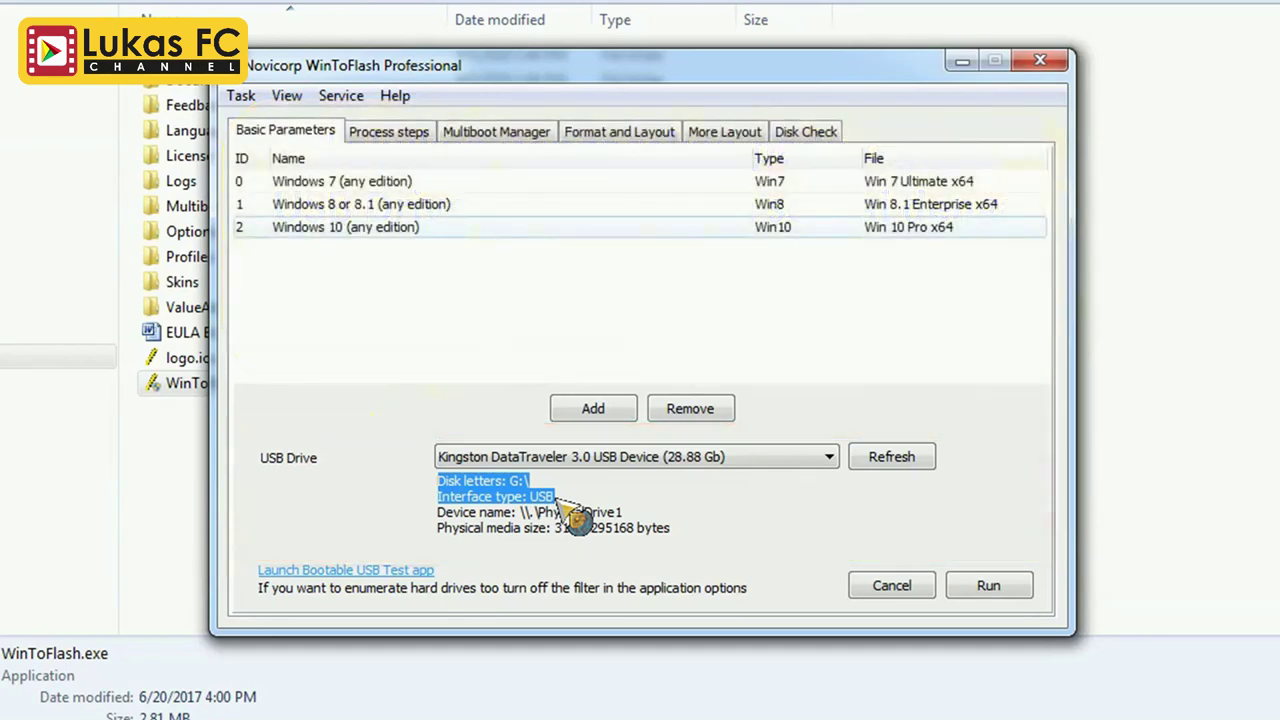
{"action": "left_click", "coordinate": [604, 494]}
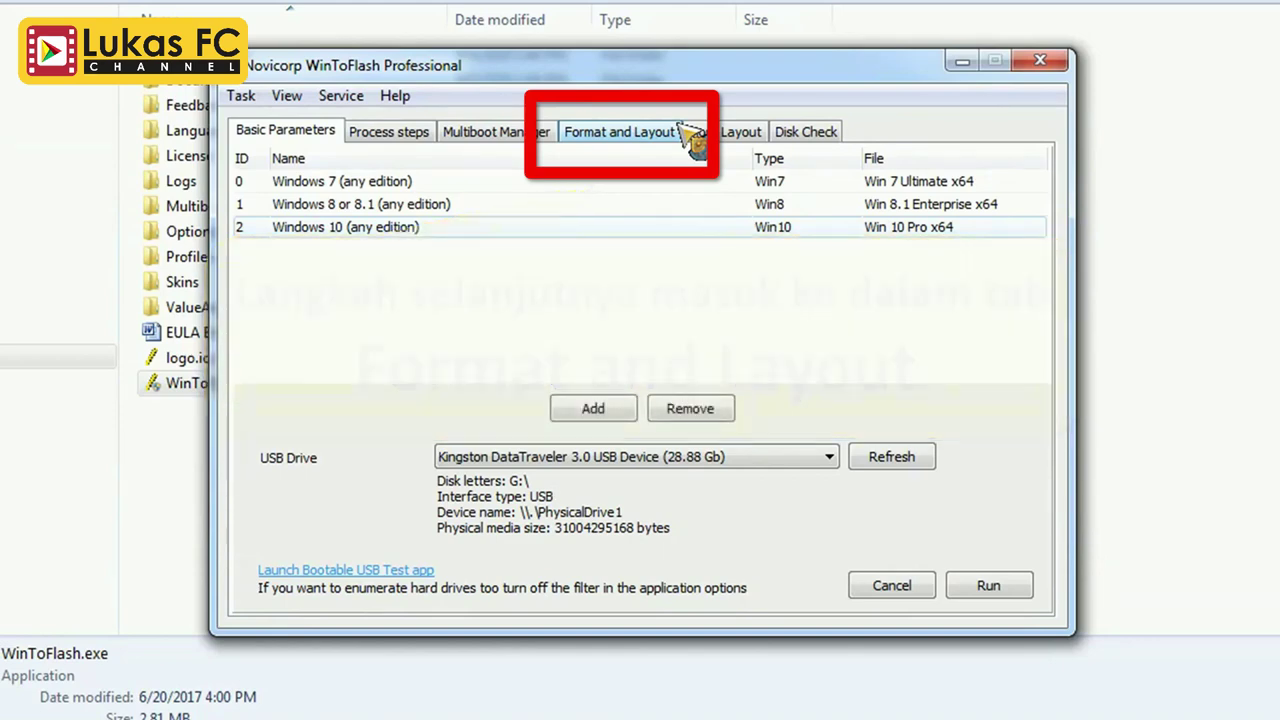
Set the USB drive's file system to NTFS in the format and layout settings.
{"action": "left_click", "coordinate": [680, 132]}
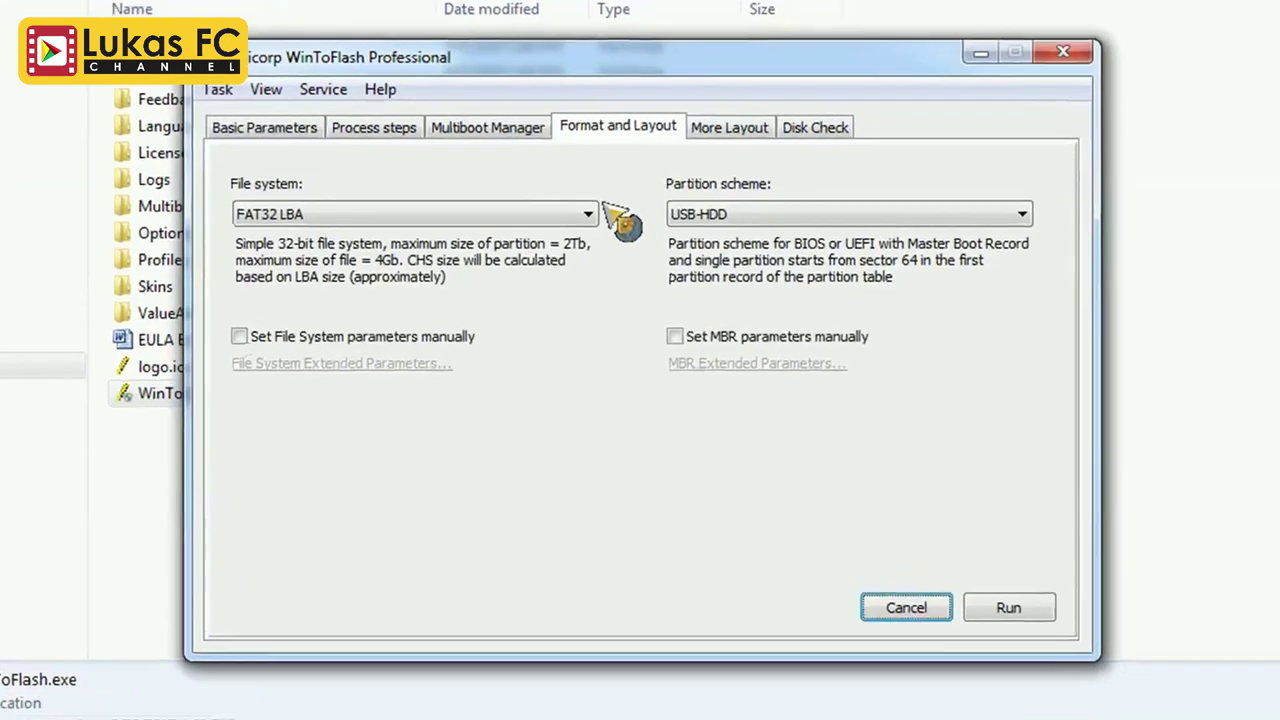
{"action": "left_click", "coordinate": [593, 213]}
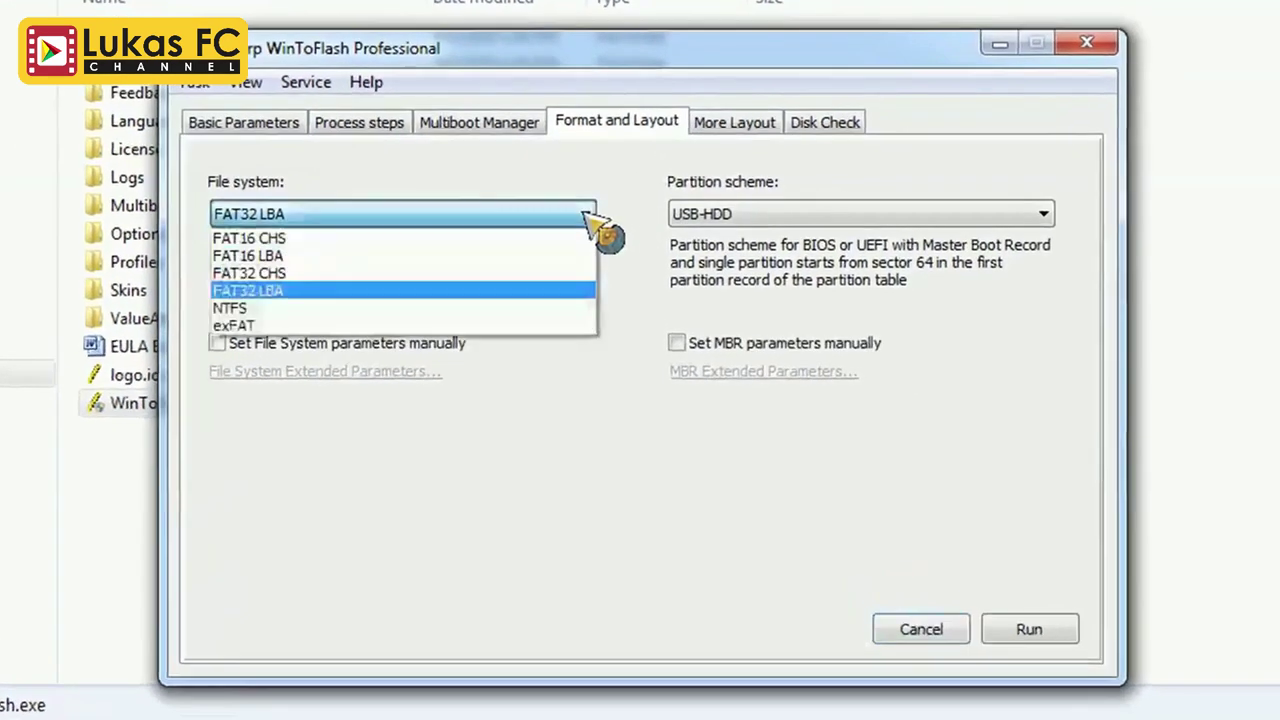
{"action": "left_click", "coordinate": [478, 318]}
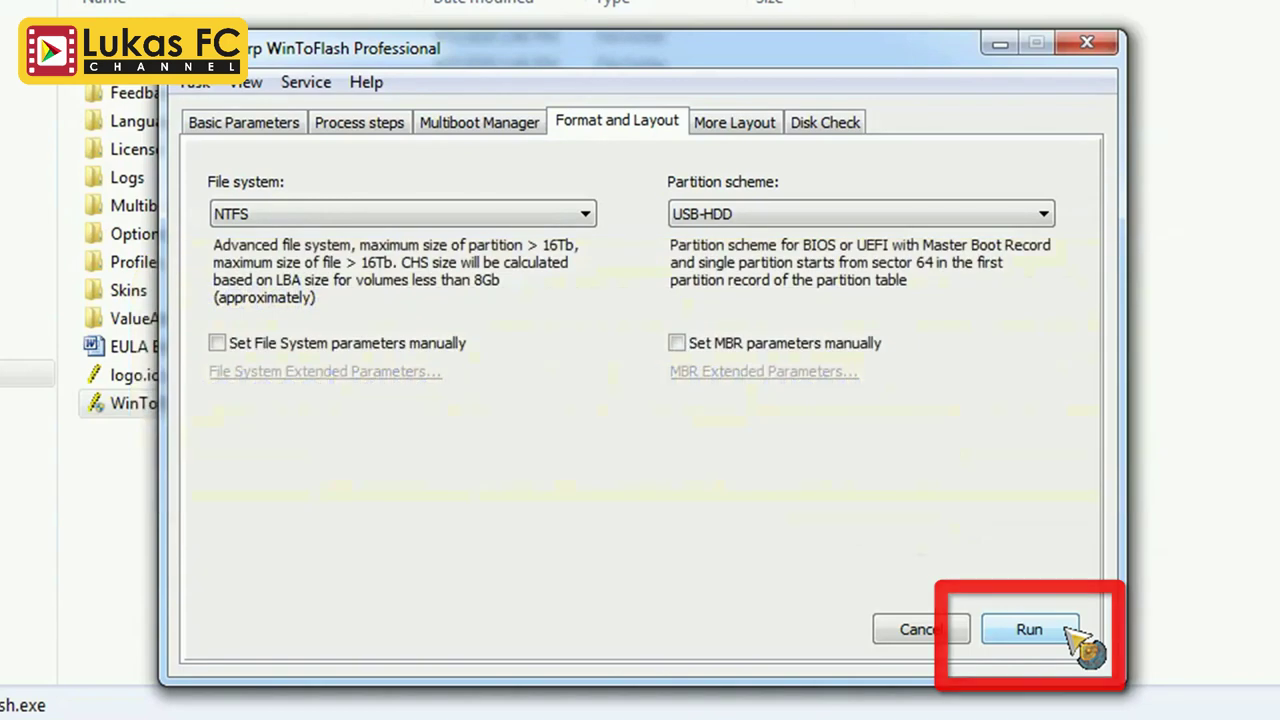
Run the multiboot USB creation, accept formatting of the target disk, and dismiss the report when the work finishes.
{"action": "left_click", "coordinate": [1068, 630]}
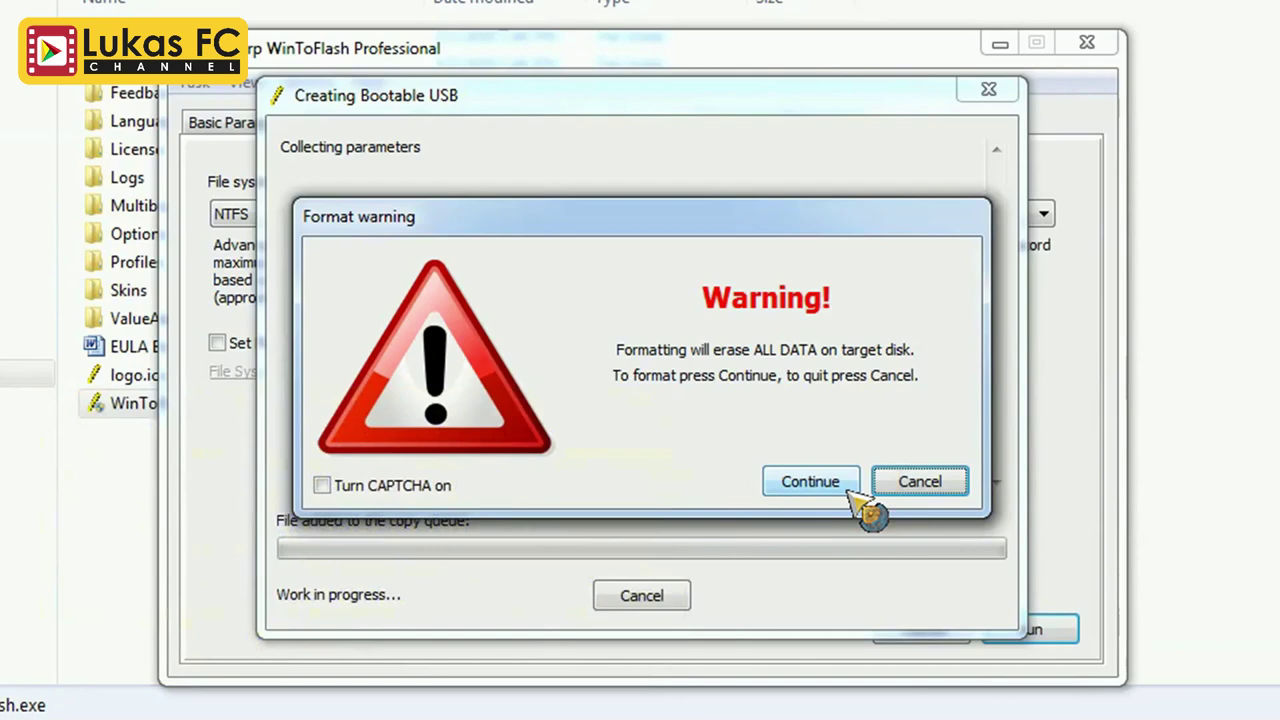
{"action": "left_click", "coordinate": [847, 487]}
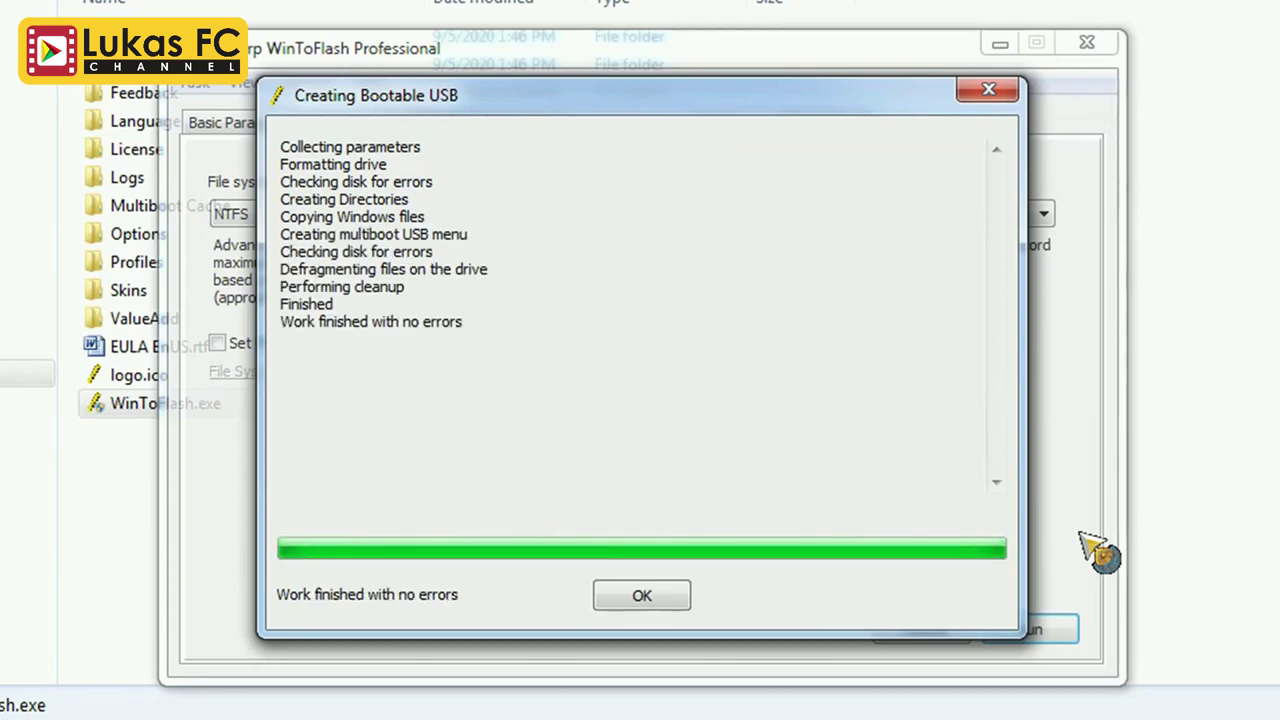
{"action": "left_click", "coordinate": [675, 603]}
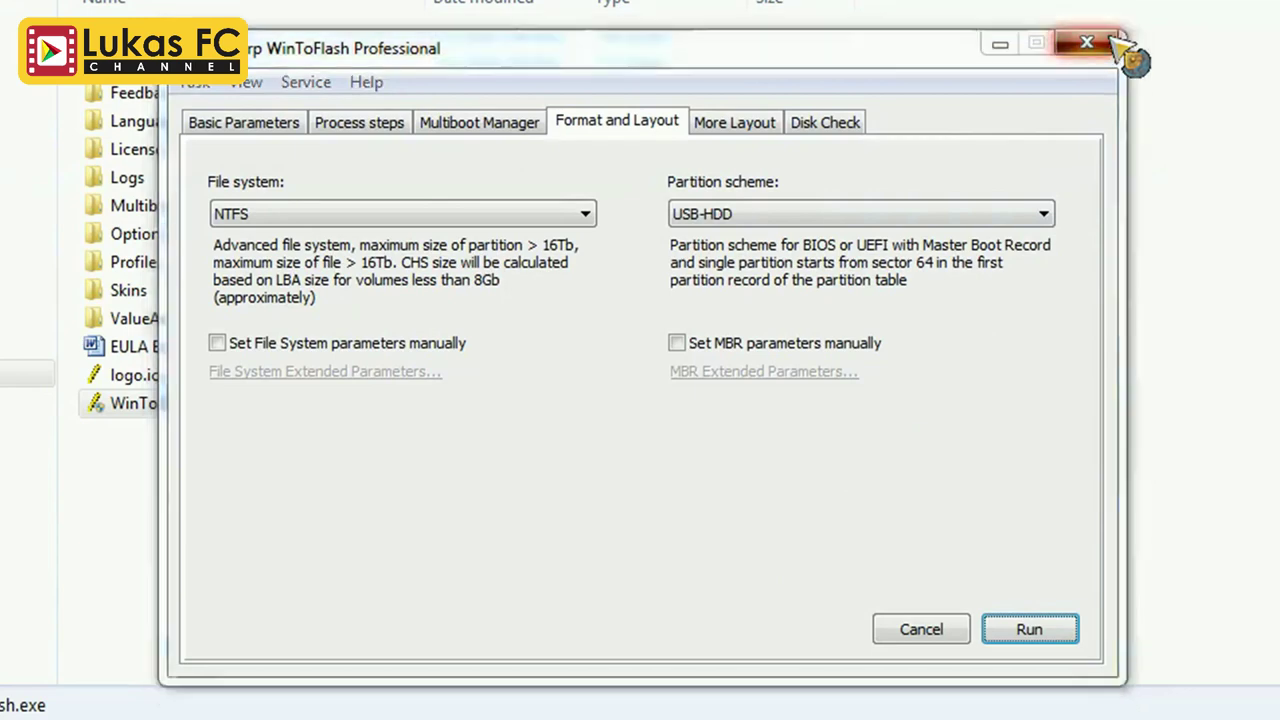
Close the WinToFlash program and clear the file selection in its program folder.
{"action": "left_click", "coordinate": [1118, 42]}
{"action": "left_click", "coordinate": [733, 420]}
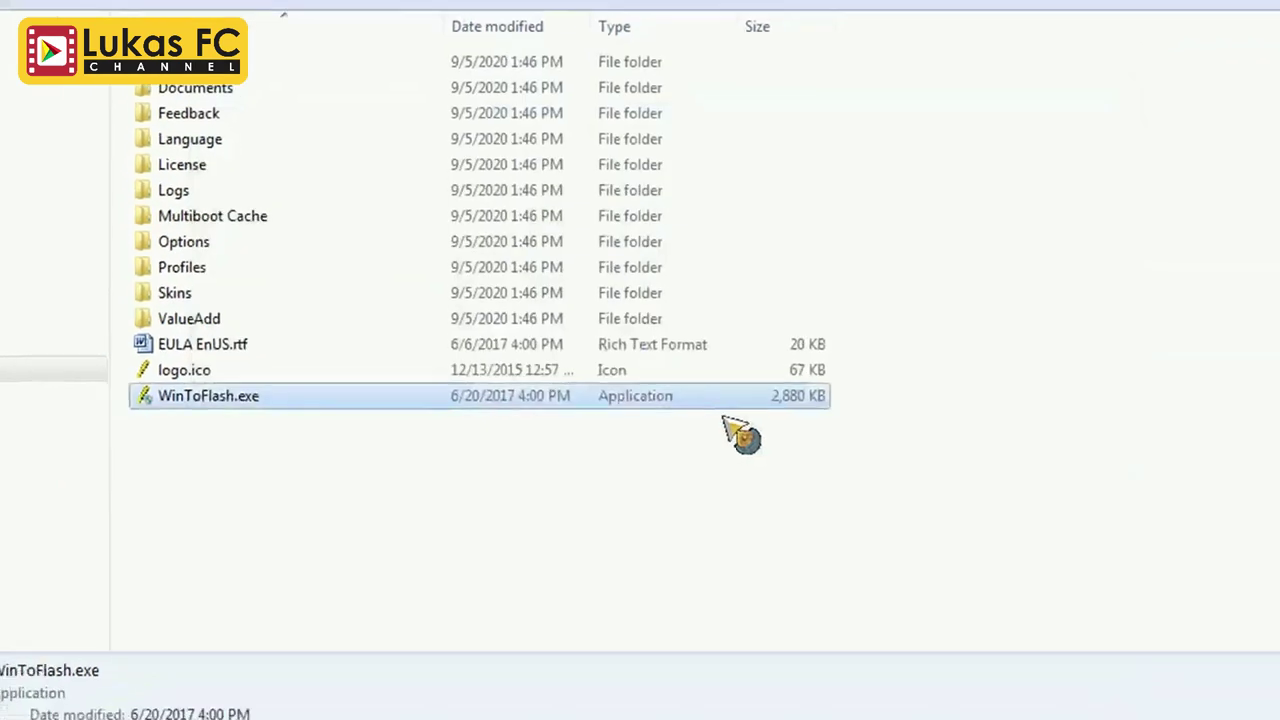
{"action": "left_click", "coordinate": [724, 432]}
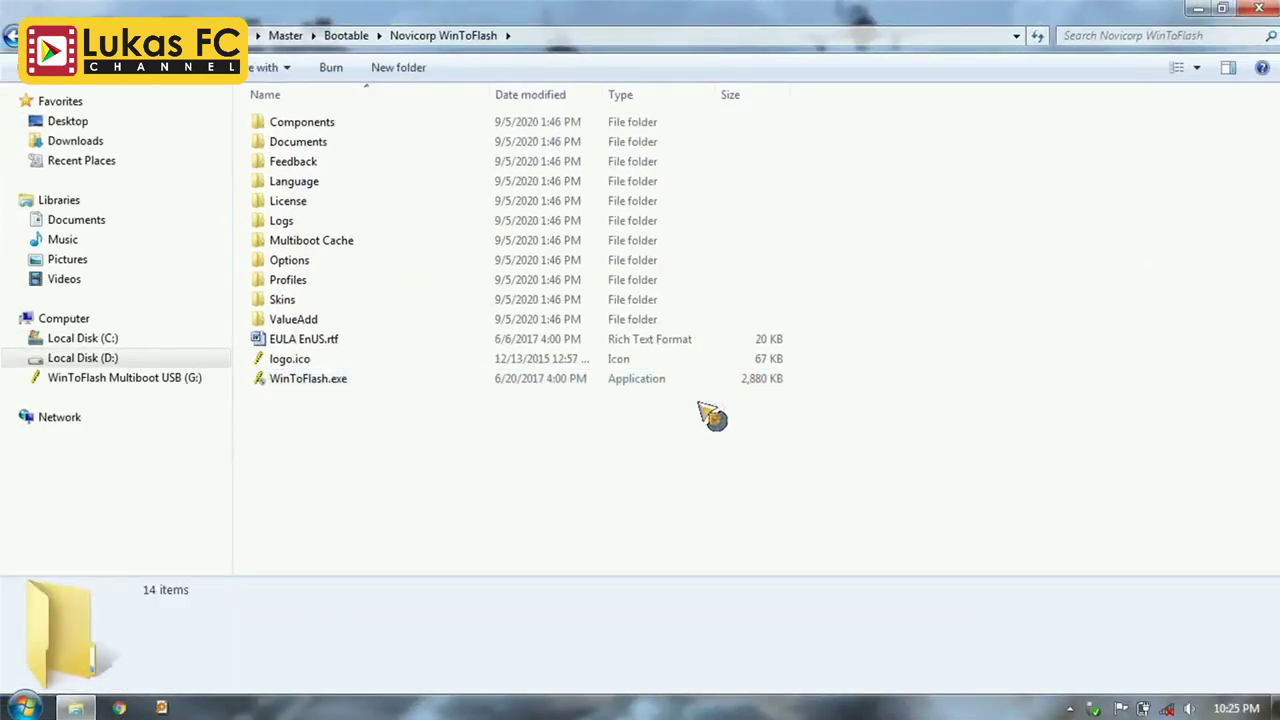
Check the WinToFlash Multiboot USB (G:) drive under Computer and open its ISOs folder.
{"action": "left_click", "coordinate": [112, 322]}
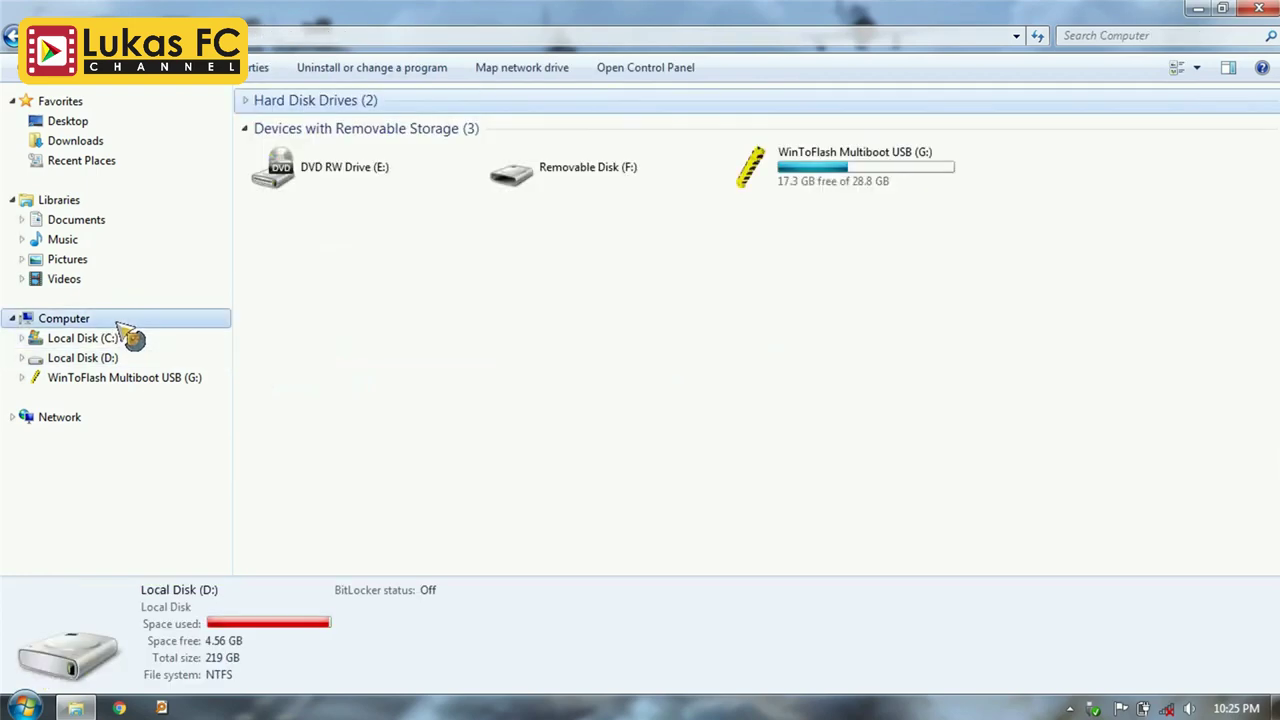
{"action": "left_click", "coordinate": [954, 186]}
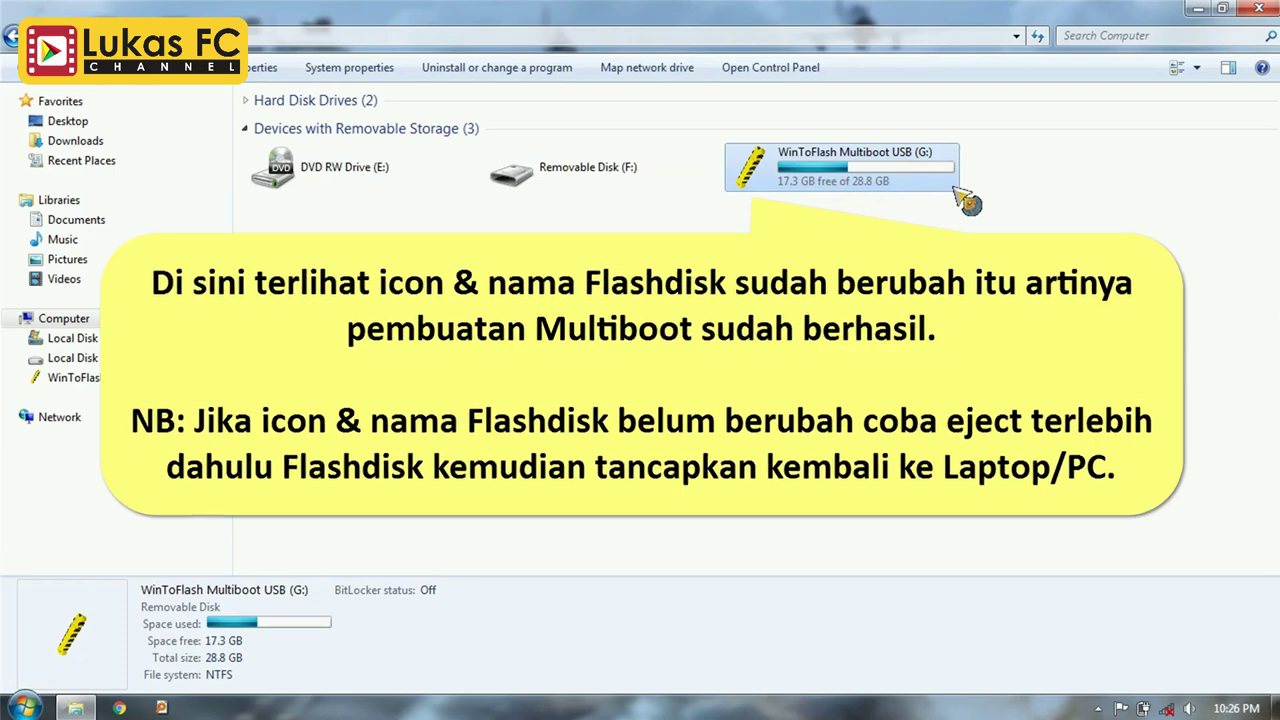
{"action": "double_click", "coordinate": [955, 188]}
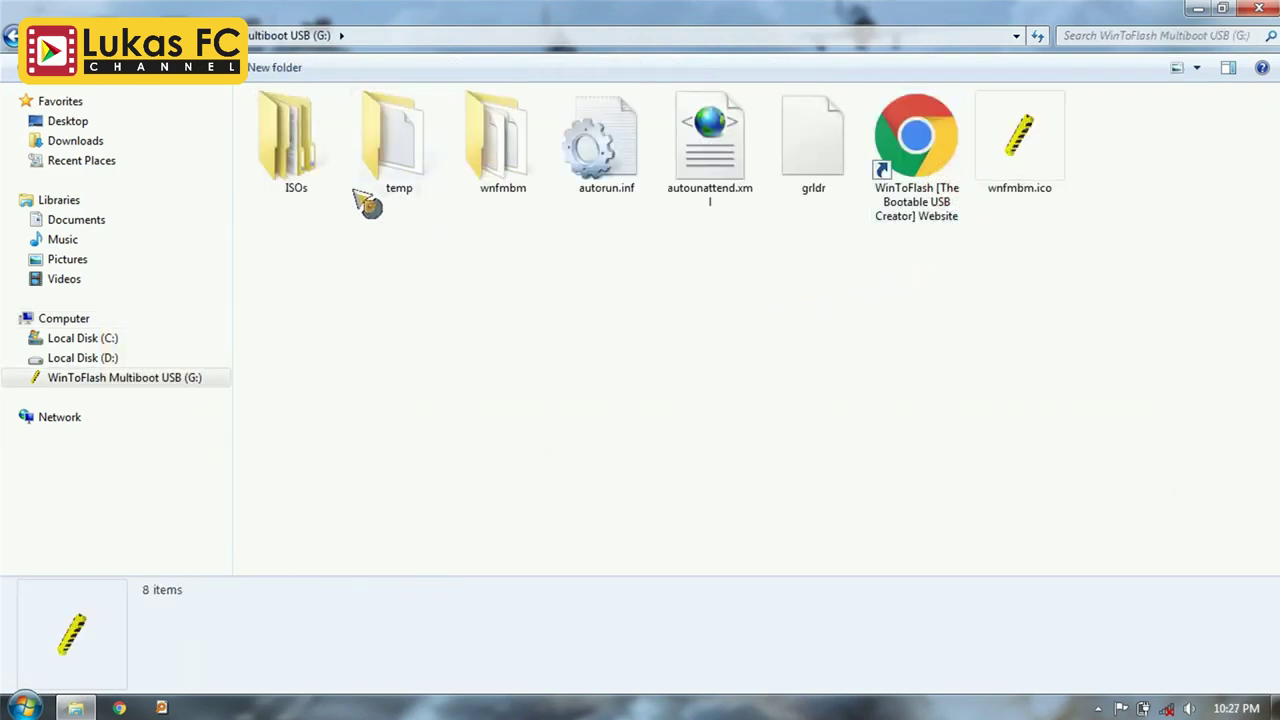
{"action": "left_click", "coordinate": [291, 152]}
{"action": "double_click", "coordinate": [291, 152]}
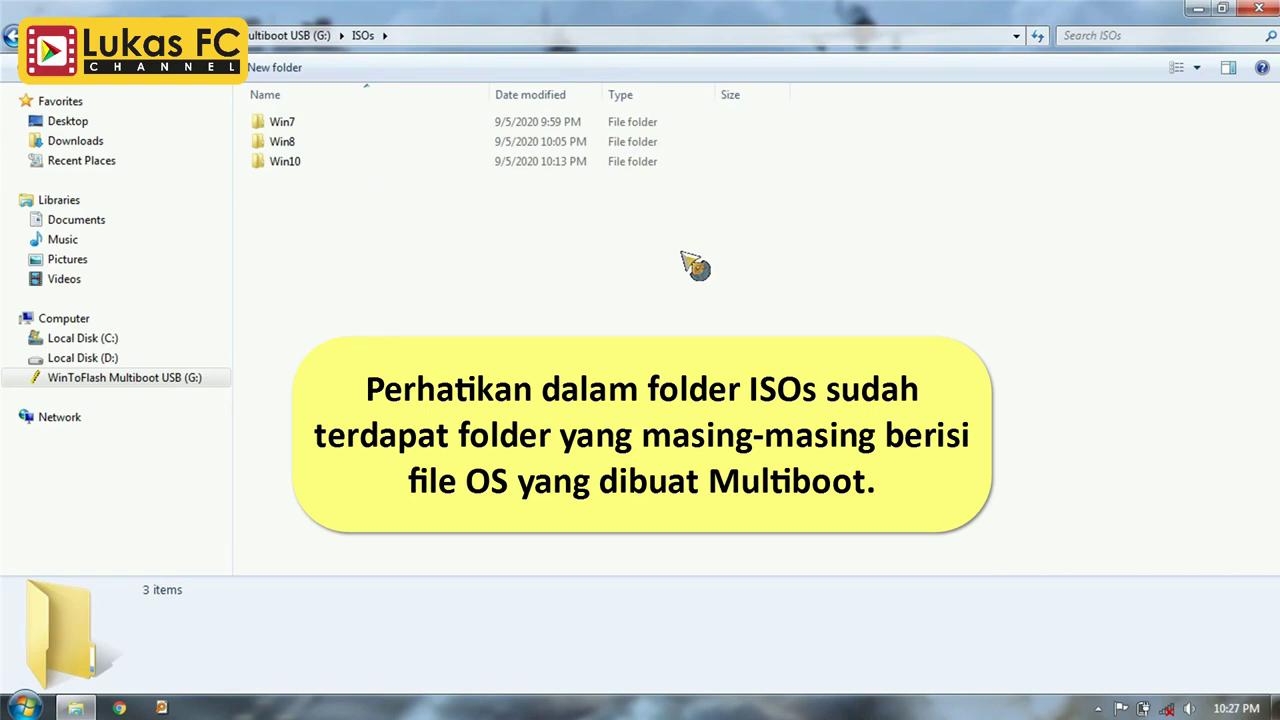
Check the contents of the Win7, Win8 and Win10 folders one by one, returning to the ISOs folder after each.
{"action": "left_click", "coordinate": [330, 124]}
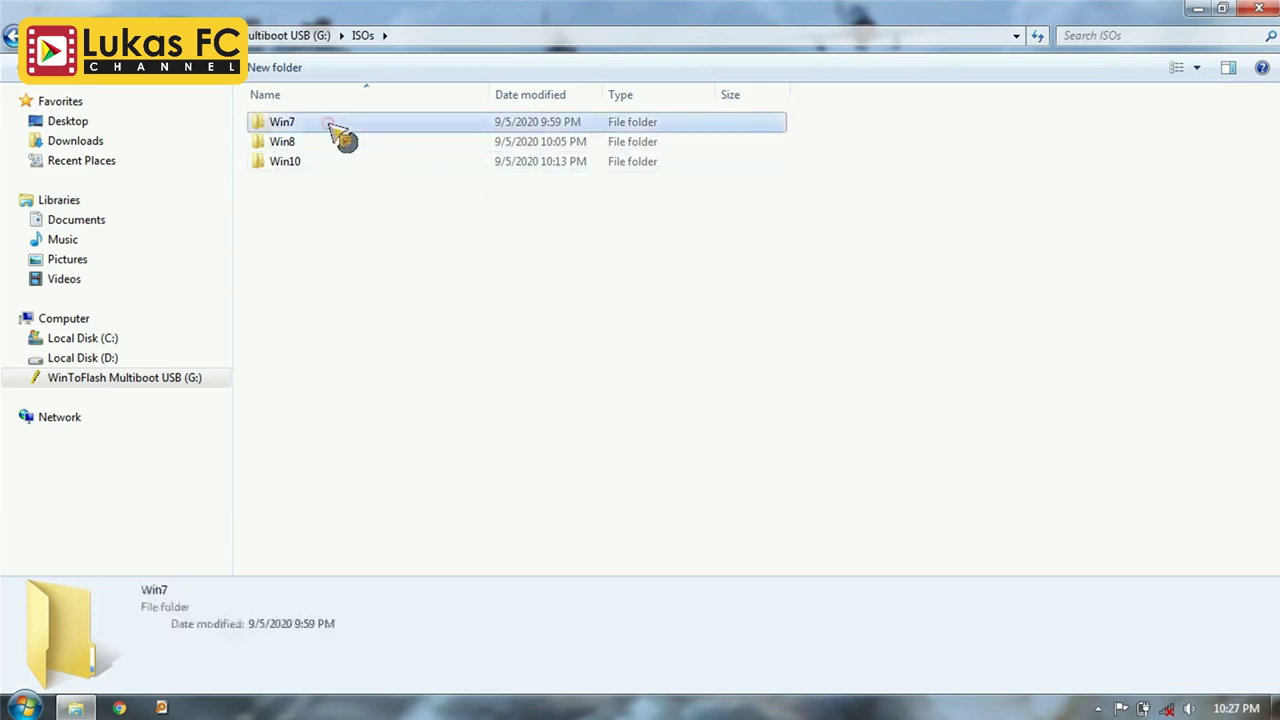
{"action": "double_click", "coordinate": [335, 130]}
{"action": "left_click", "coordinate": [12, 36]}
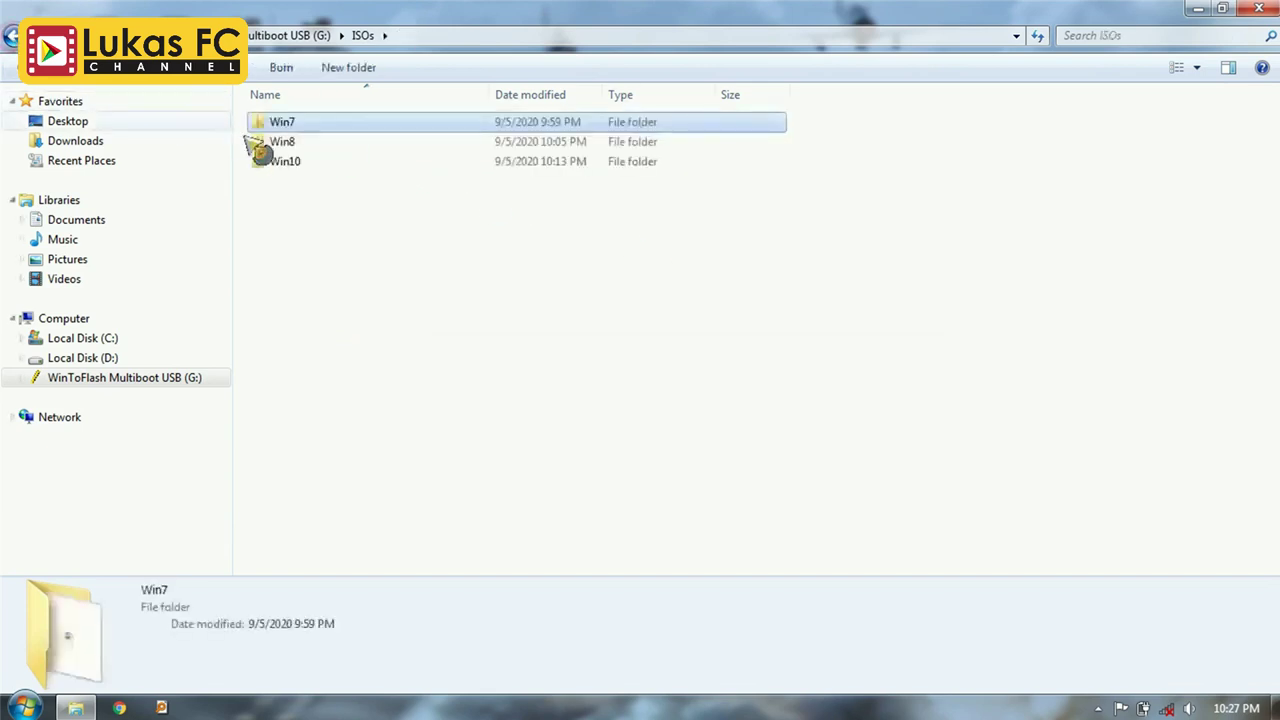
{"action": "double_click", "coordinate": [308, 144]}
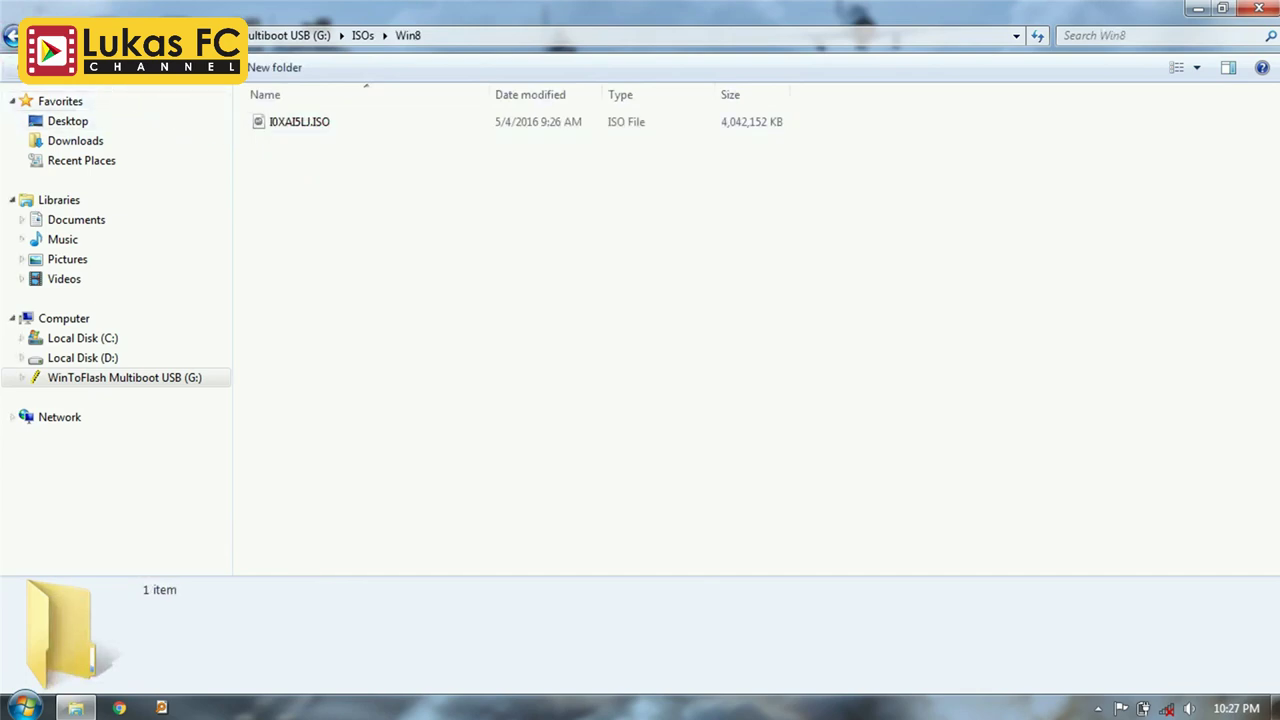
{"action": "key", "text": "BackSpace"}
{"action": "double_click", "coordinate": [300, 163]}
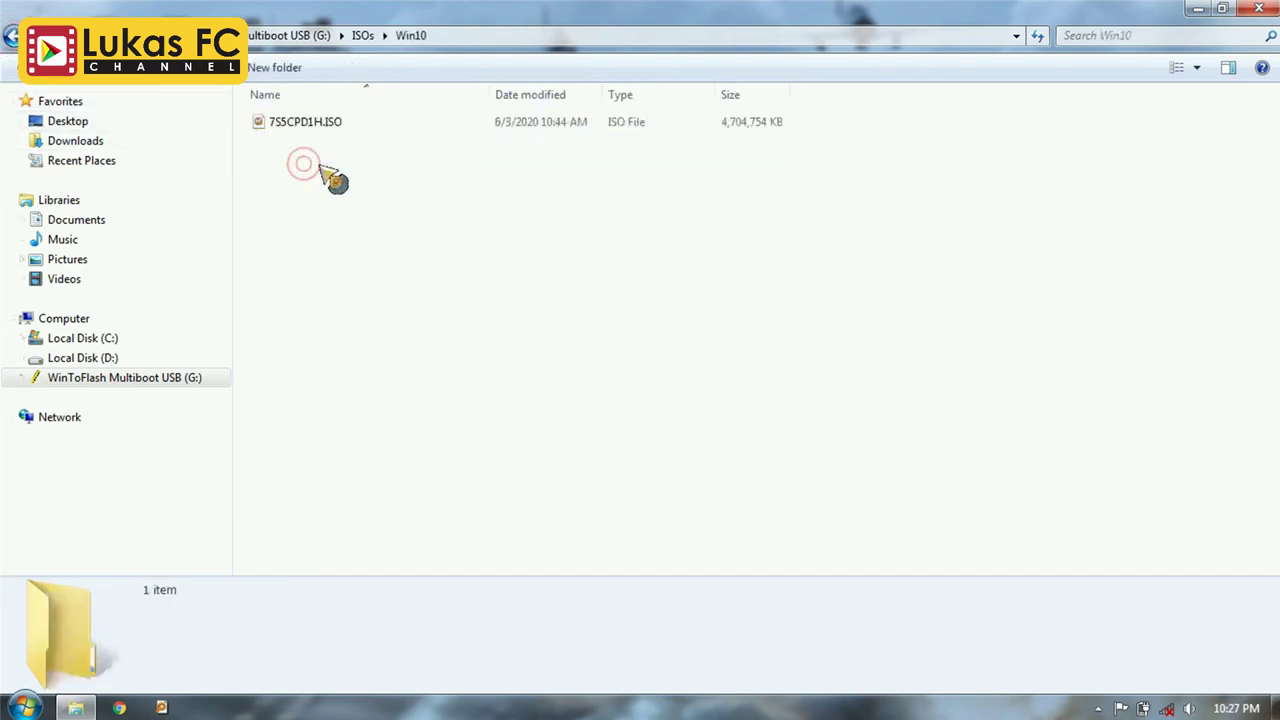
{"action": "left_click", "coordinate": [16, 36]}
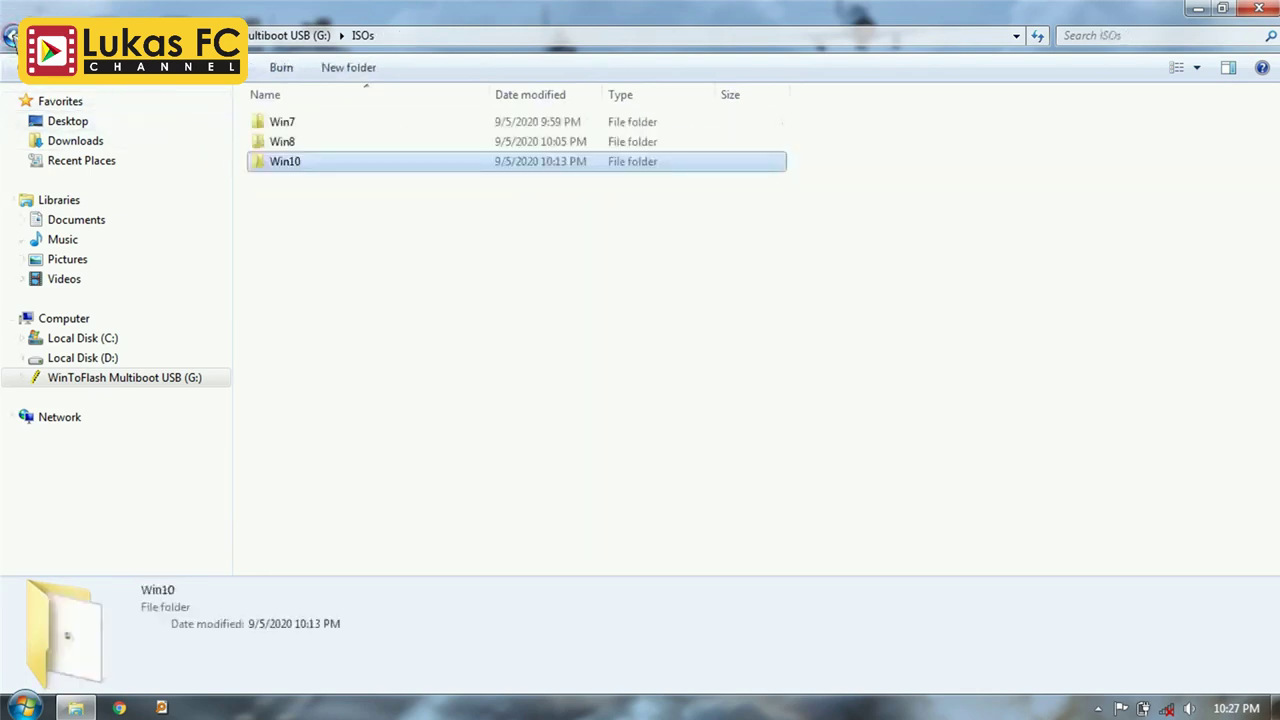